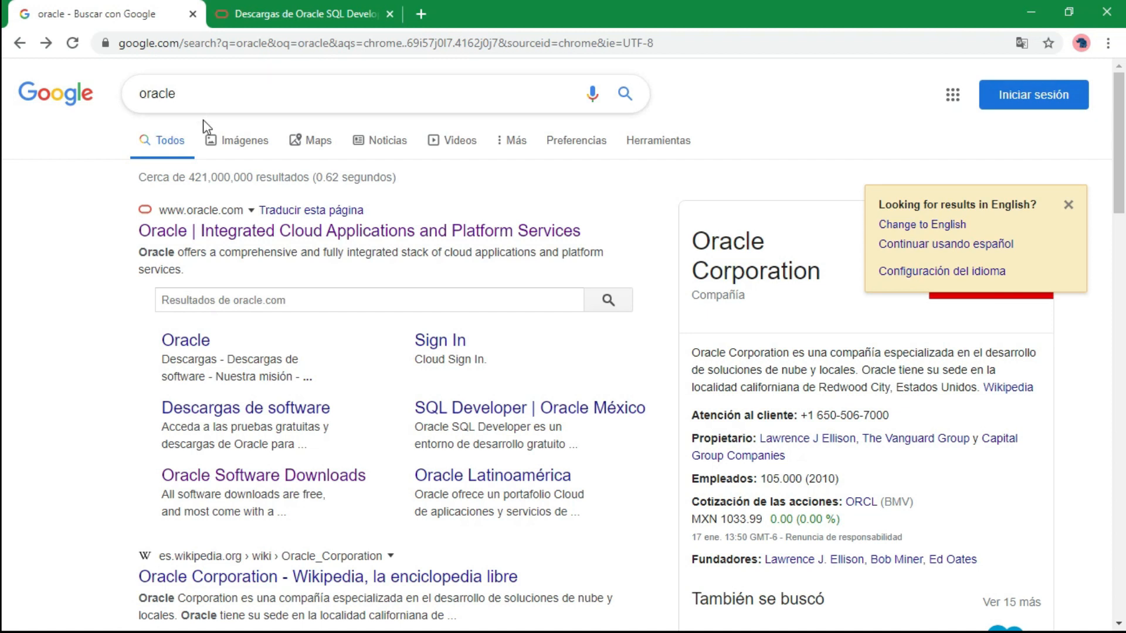
Go to oracle.com and open the Oracle software Downloads page from the site menu.
{"action": "left_click", "coordinate": [220, 233]}
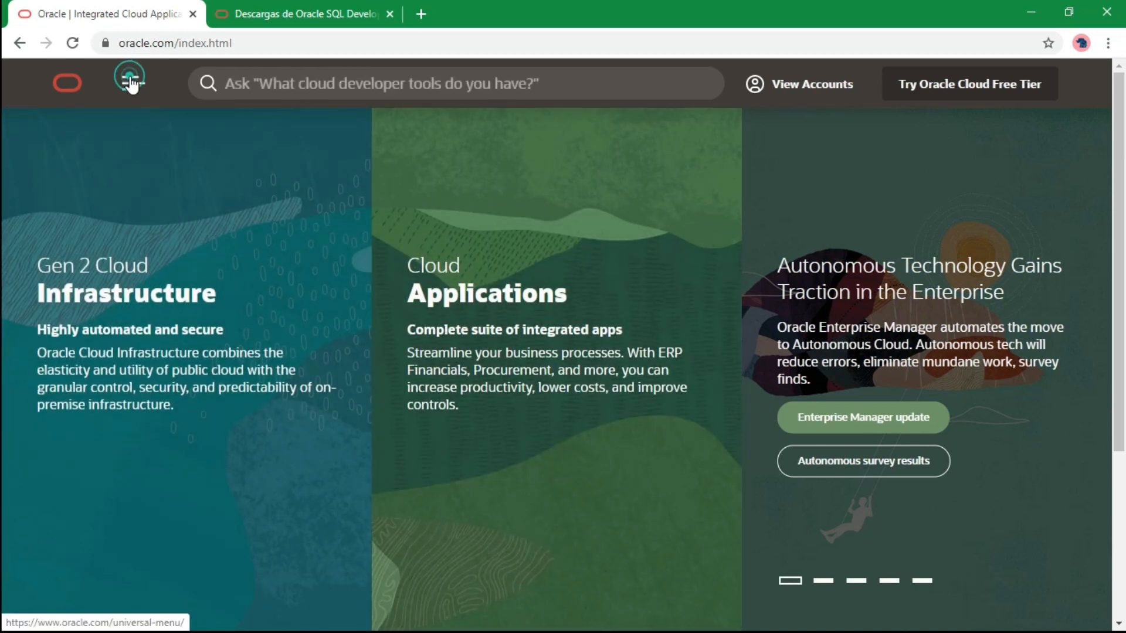
{"action": "left_click", "coordinate": [132, 84]}
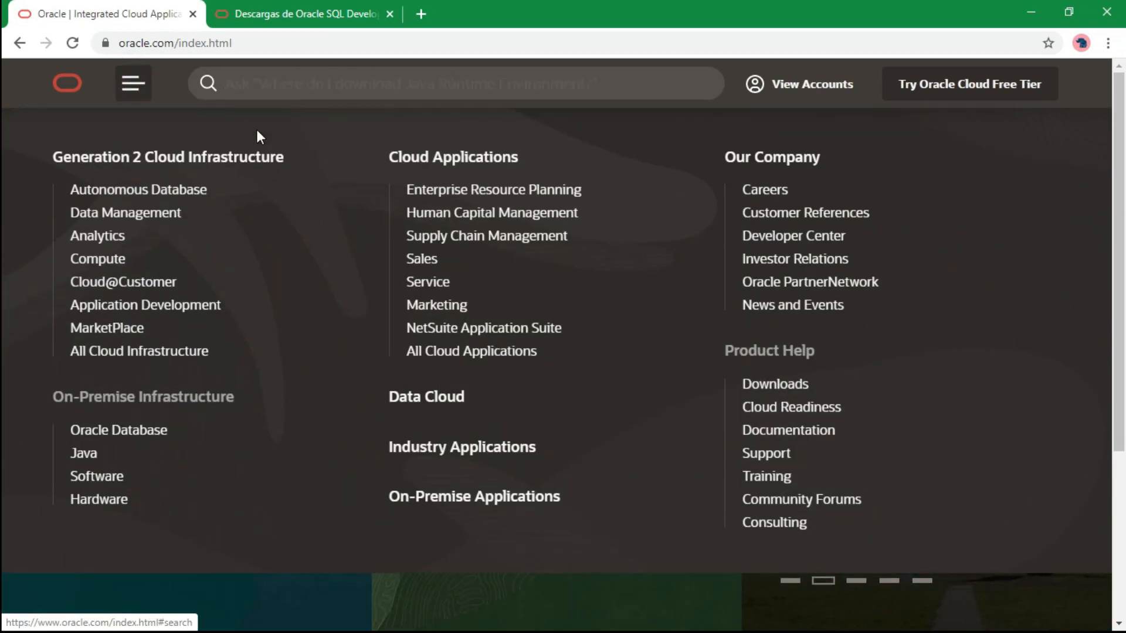
{"action": "left_click", "coordinate": [791, 387]}
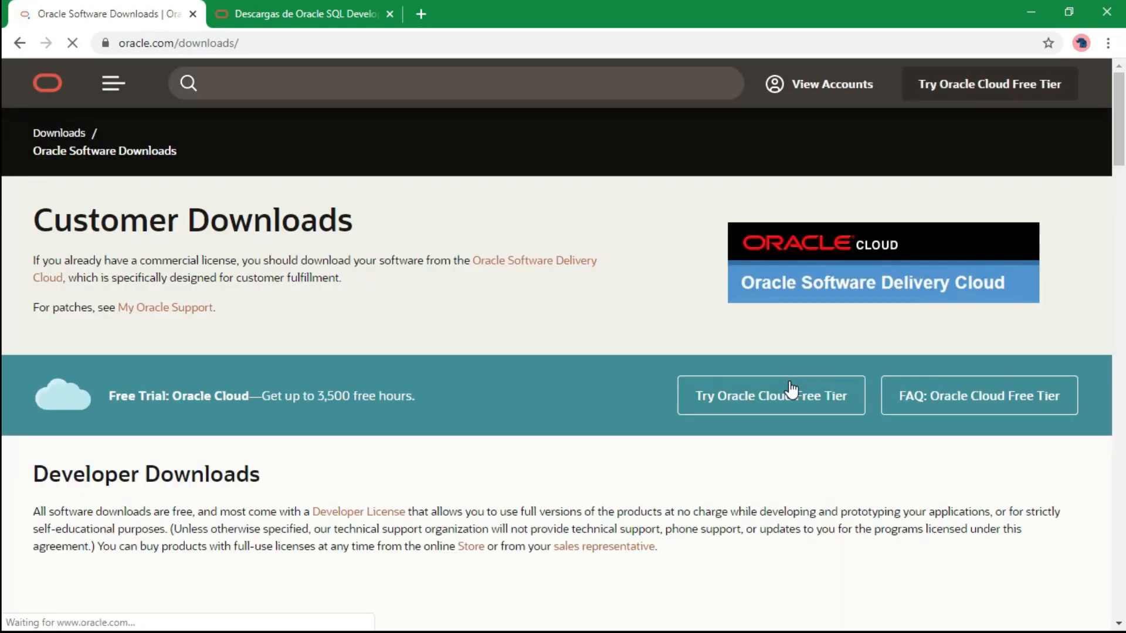
{"action": "scroll", "coordinate": [639, 328], "scroll_direction": "down", "scroll_amount": 3}
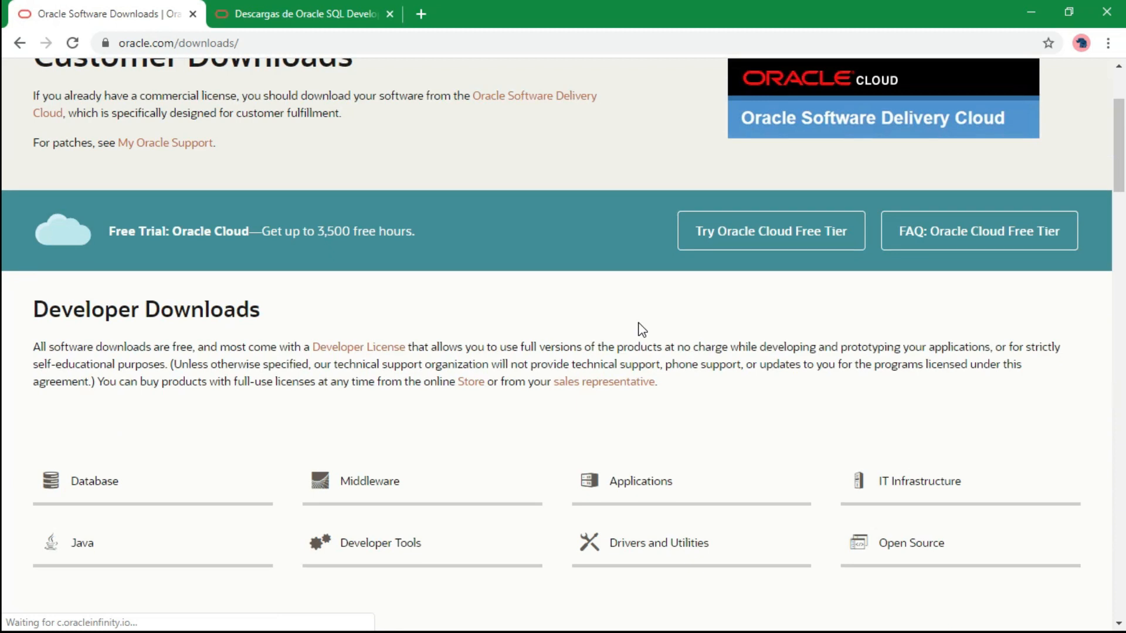
{"action": "scroll", "coordinate": [573, 319], "scroll_direction": "down", "scroll_amount": 3}
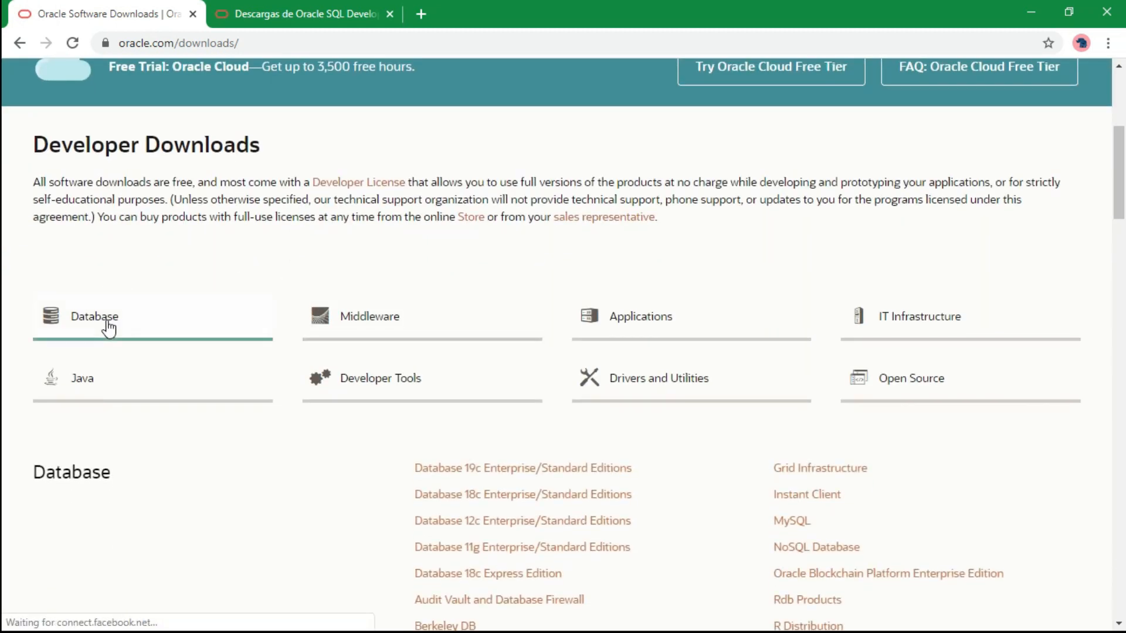
Open the Database 19c Enterprise/Standard Editions downloads from the Database links.
{"action": "left_click", "coordinate": [89, 322]}
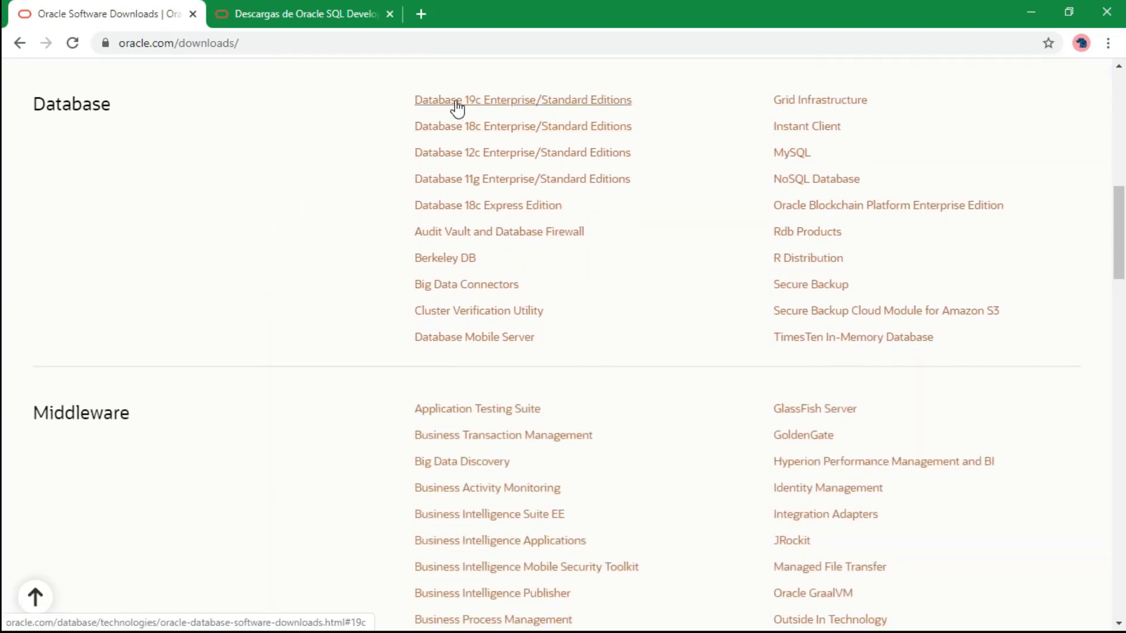
{"action": "left_click", "coordinate": [572, 100]}
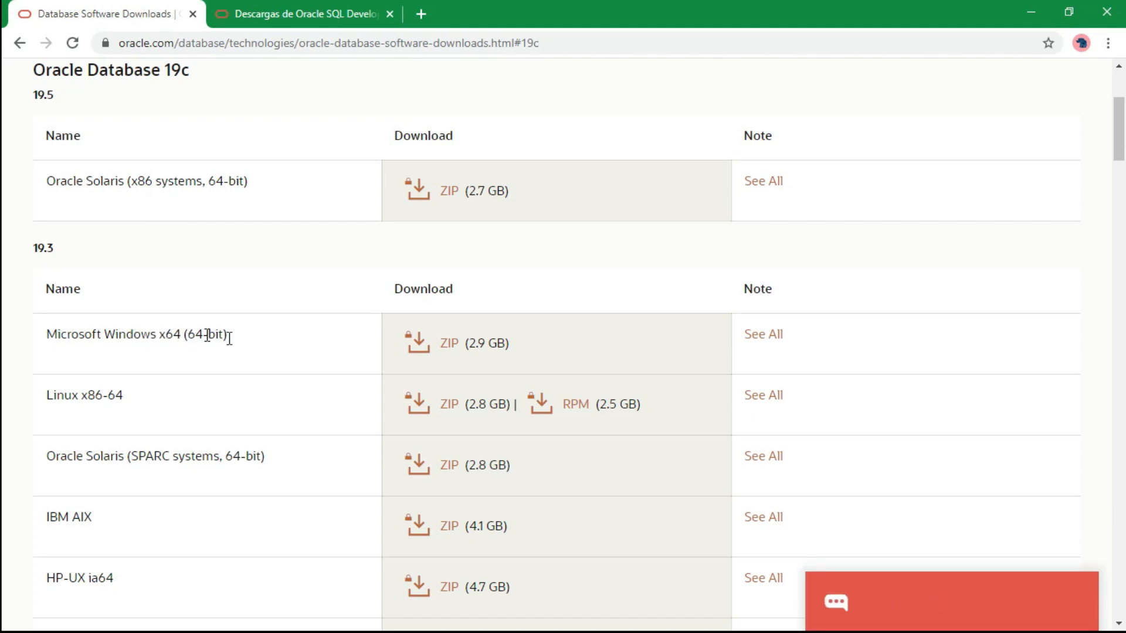
Accept the Oracle License Agreement and download WINDOWS.X64_193000_db_home.zip.
{"action": "left_click", "coordinate": [448, 345]}
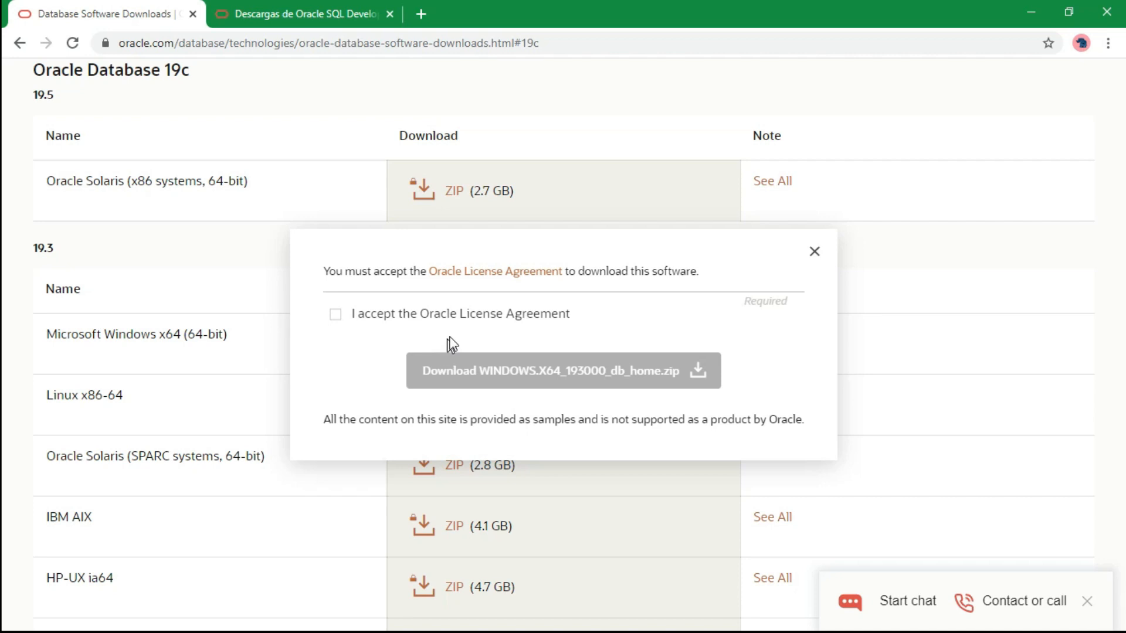
{"action": "left_click", "coordinate": [335, 315]}
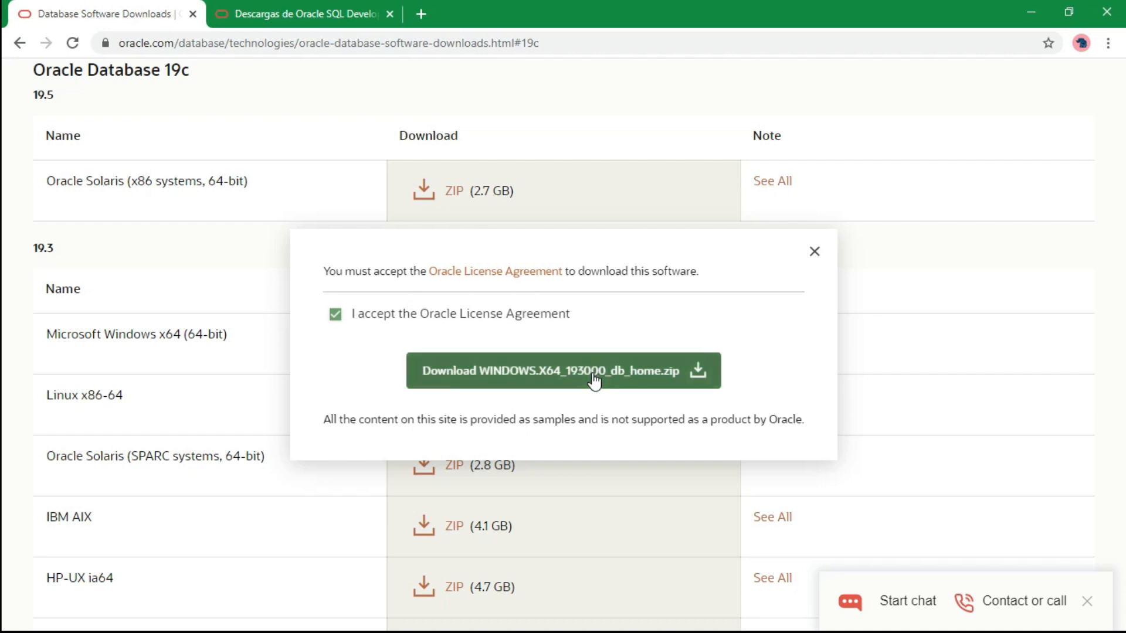
{"action": "left_click", "coordinate": [598, 380]}
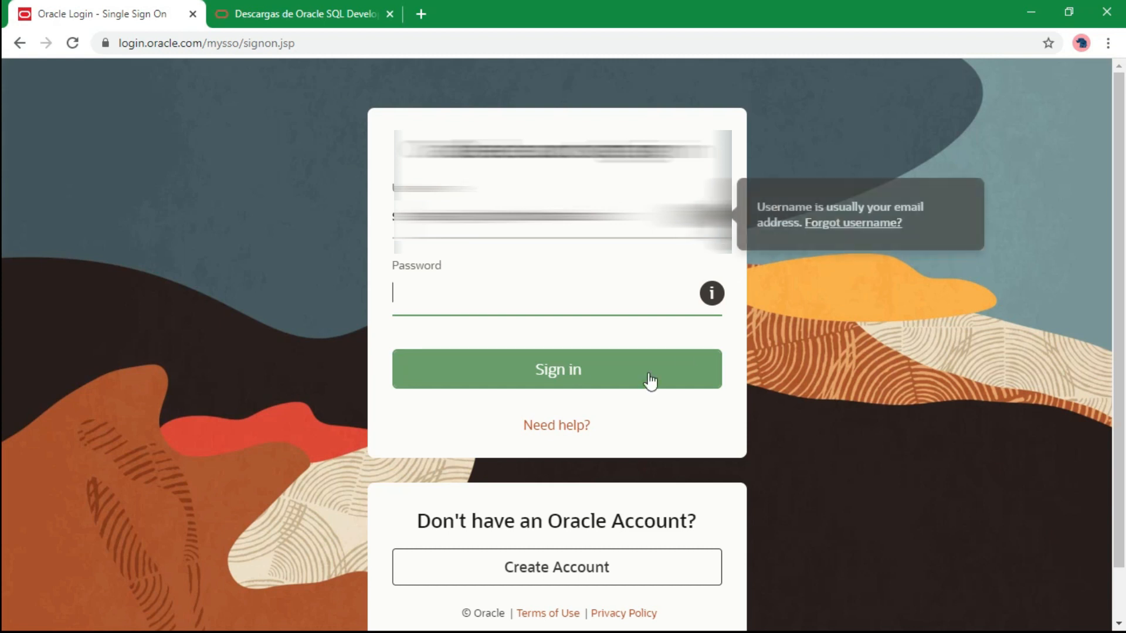
Enter the Oracle account password and sign in to start the 2.9 GB ZIP download.
{"action": "scroll", "coordinate": [1107, 241], "scroll_direction": "down", "scroll_amount": 1}
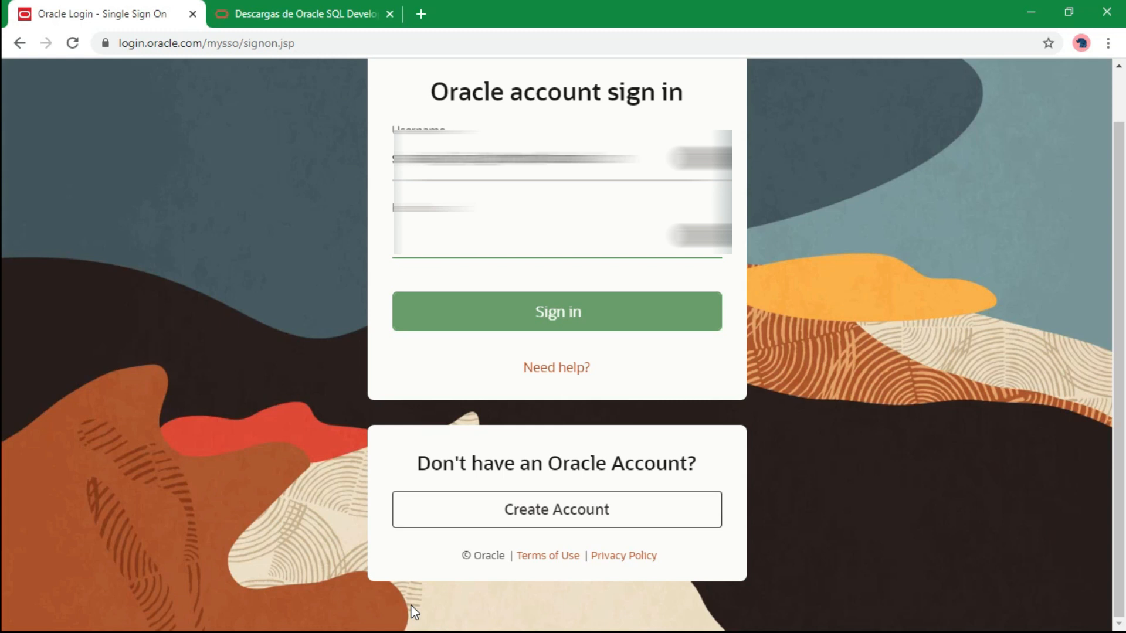
{"action": "type", "text": "•••••"}
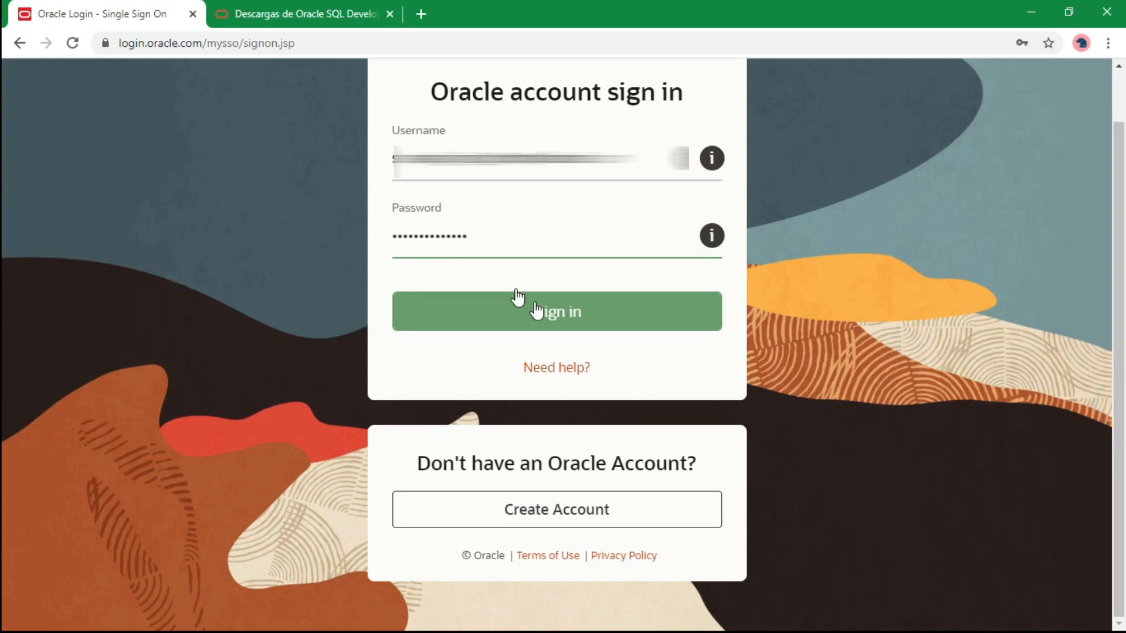
{"action": "left_click", "coordinate": [519, 313]}
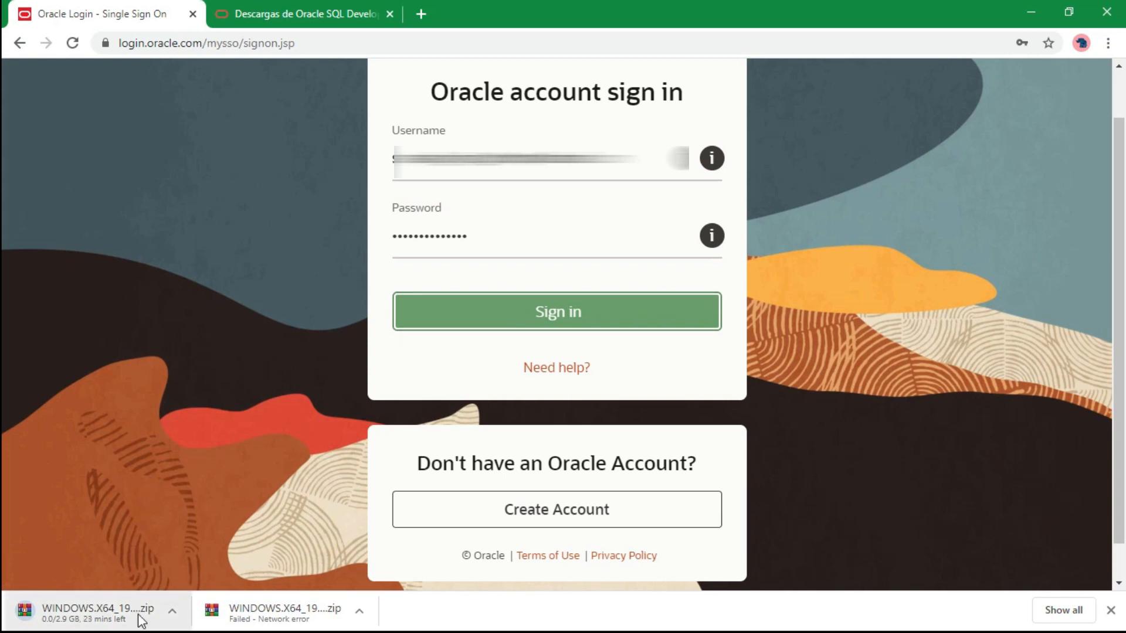
{"action": "left_click", "coordinate": [306, 18]}
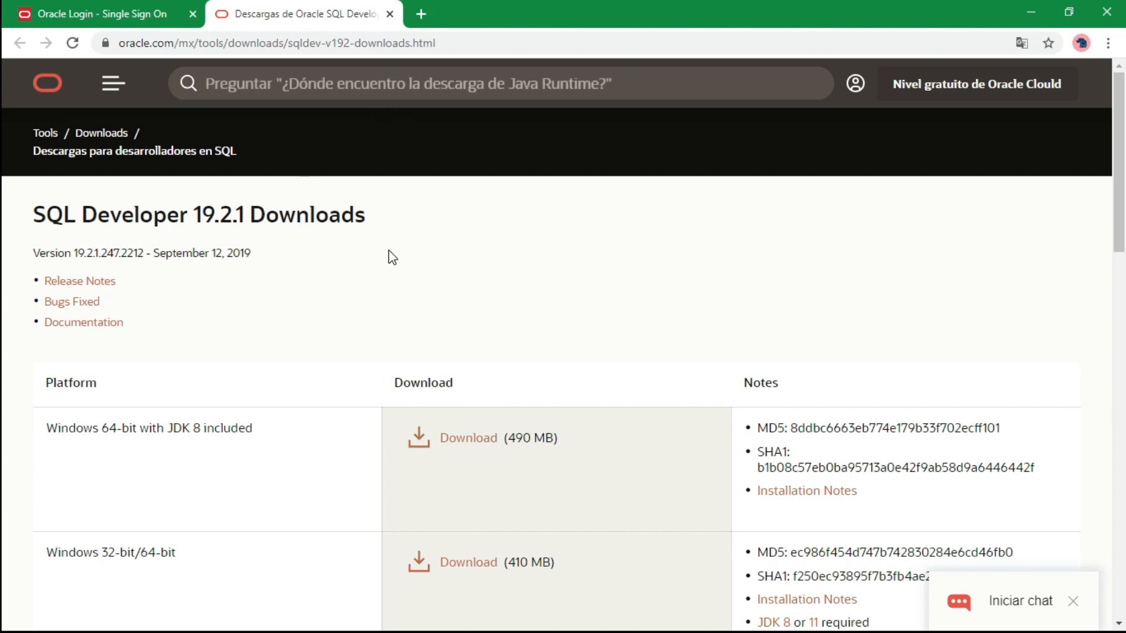
Download SQL Developer 19.2.1 for Windows 64-bit with JDK 8 included.
{"action": "scroll", "coordinate": [375, 237], "scroll_direction": "down", "scroll_amount": 2}
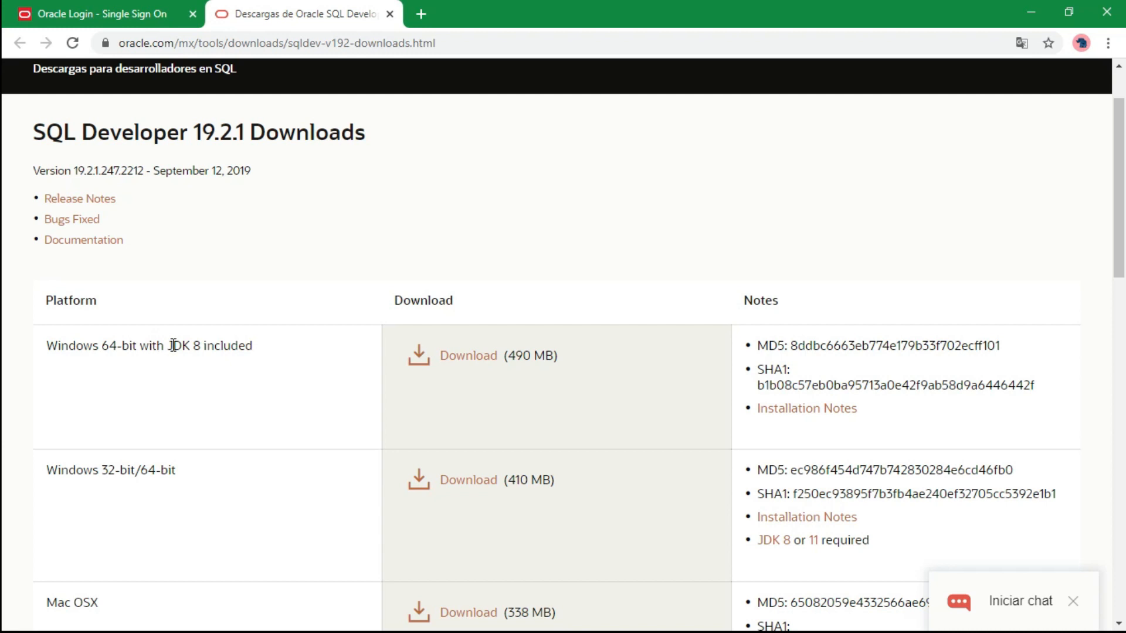
{"action": "left_click_drag", "start_coordinate": [253, 346], "coordinate": [167, 347]}
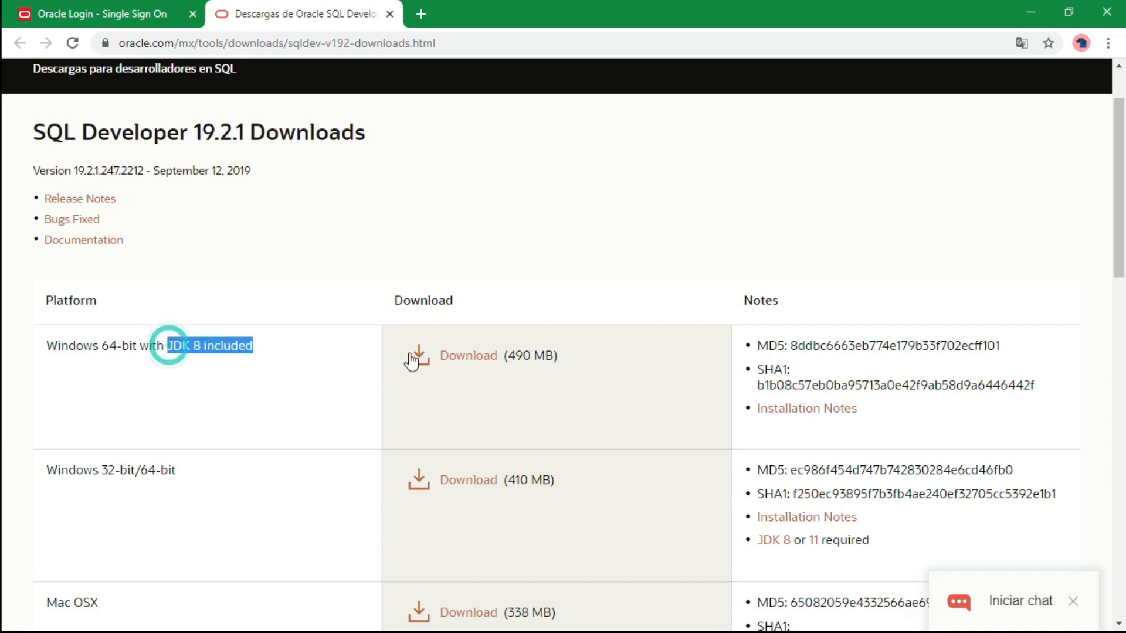
{"action": "left_click", "coordinate": [483, 367]}
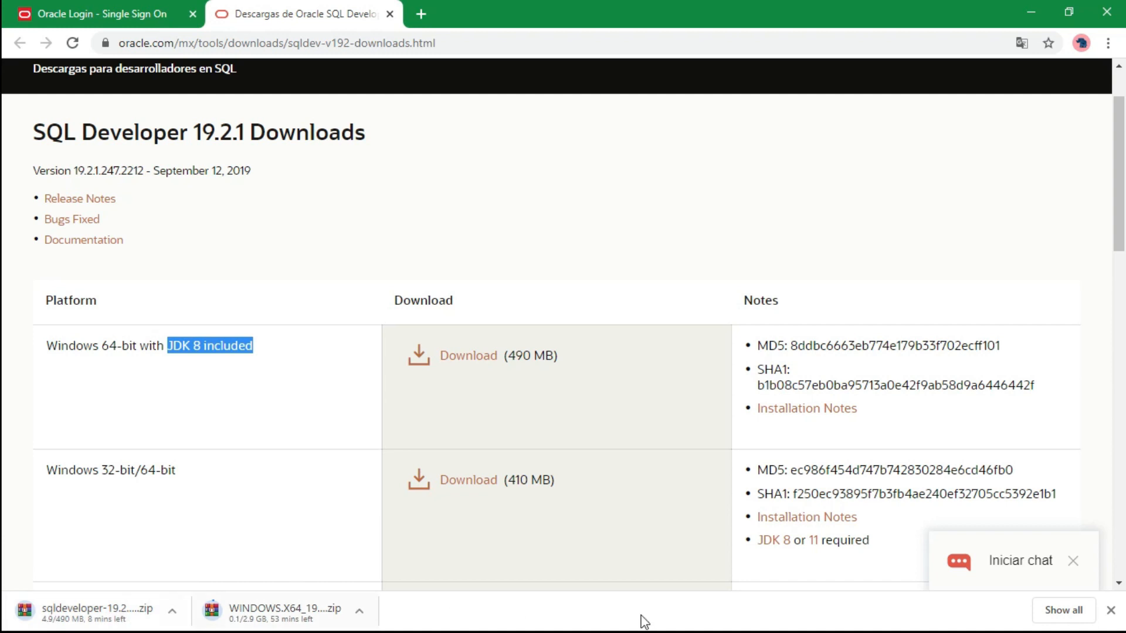
{"action": "left_click", "coordinate": [172, 614]}
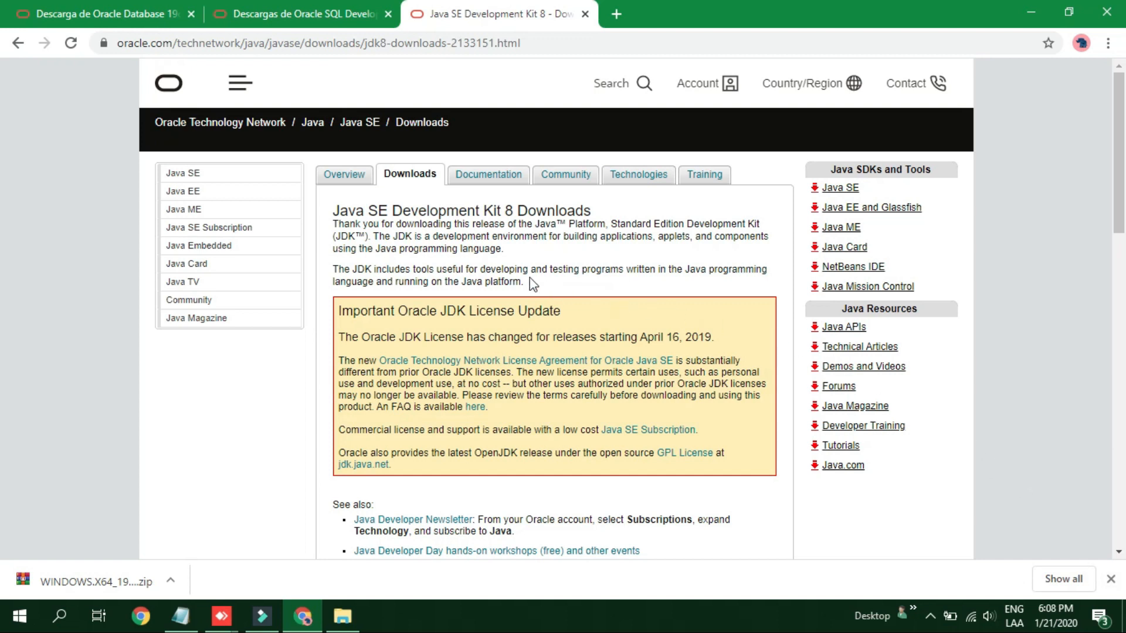
Accept the Java SE license and download the Windows x64 JDK 8u241 installer.
{"action": "scroll", "coordinate": [532, 283], "scroll_direction": "down", "scroll_amount": 5}
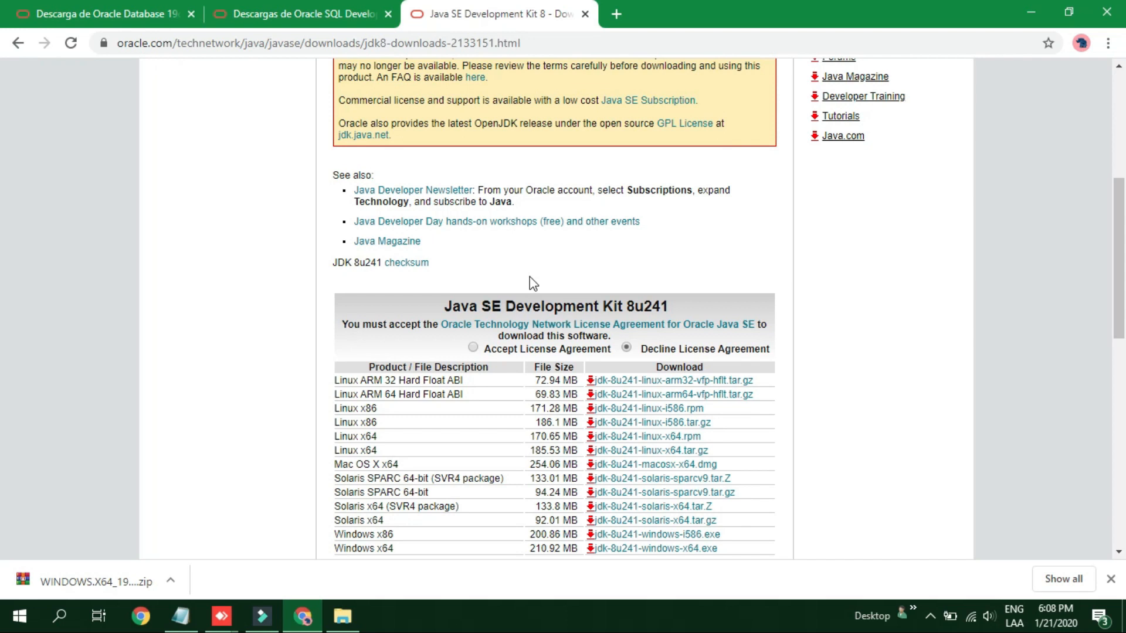
{"action": "left_click", "coordinate": [474, 349]}
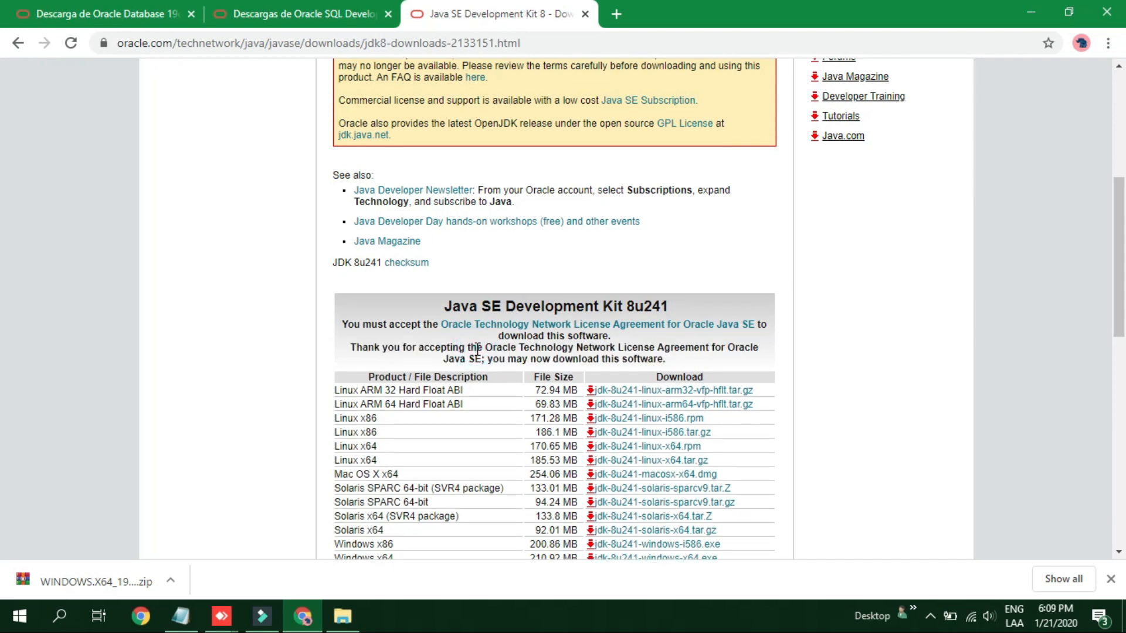
{"action": "scroll", "coordinate": [585, 347], "scroll_direction": "down", "scroll_amount": 1}
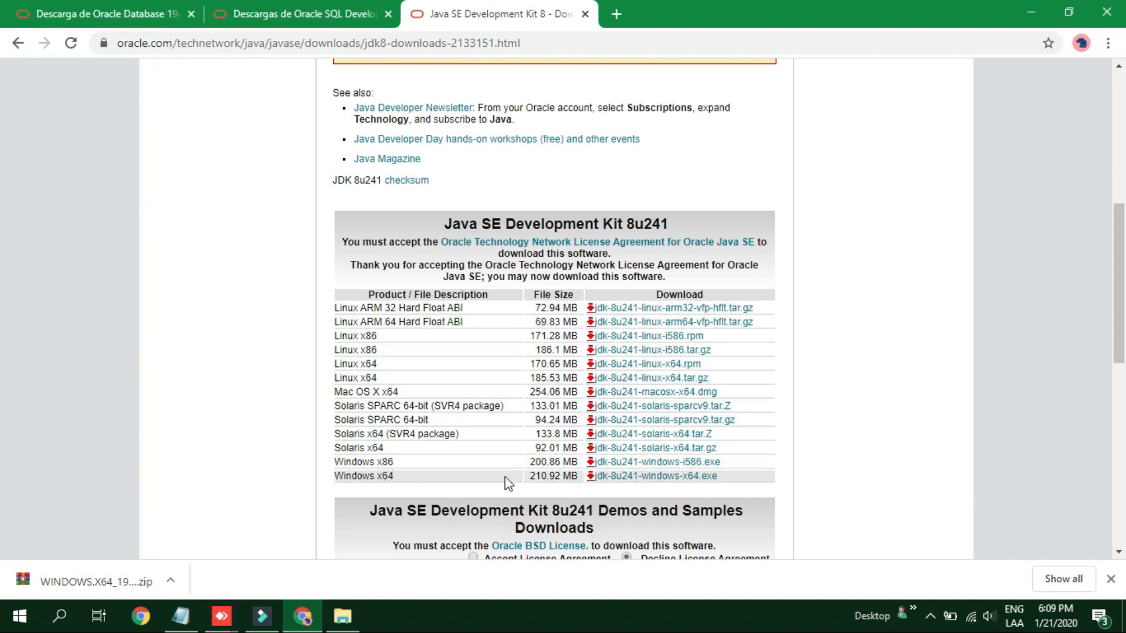
{"action": "left_click", "coordinate": [652, 477]}
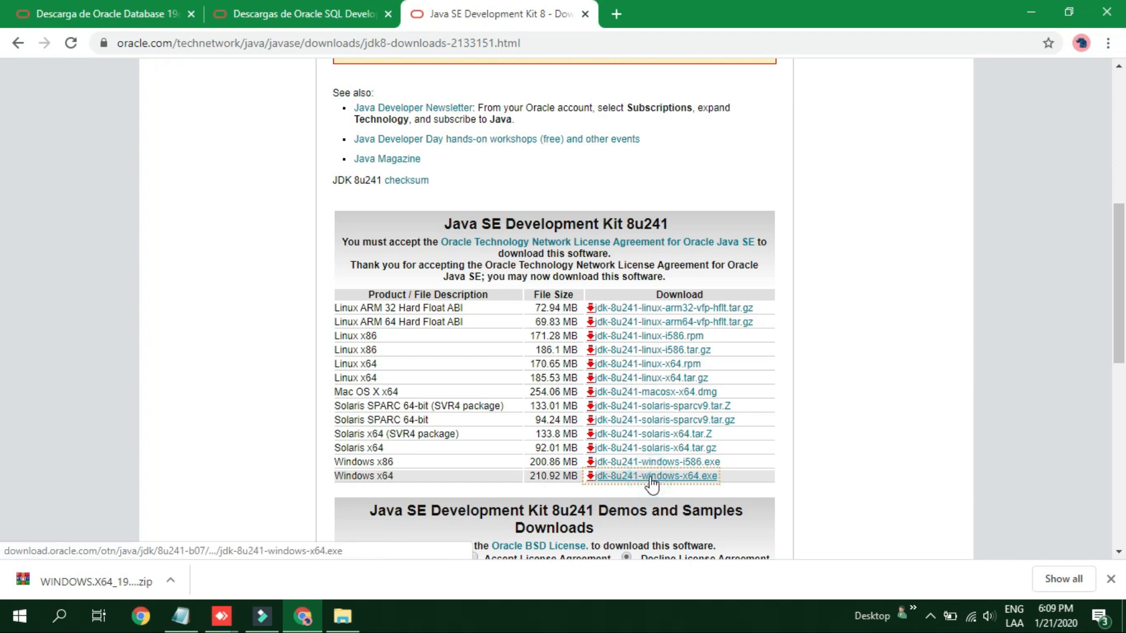
Run the downloaded JDK installer and minimize Chrome.
{"action": "left_click", "coordinate": [171, 580]}
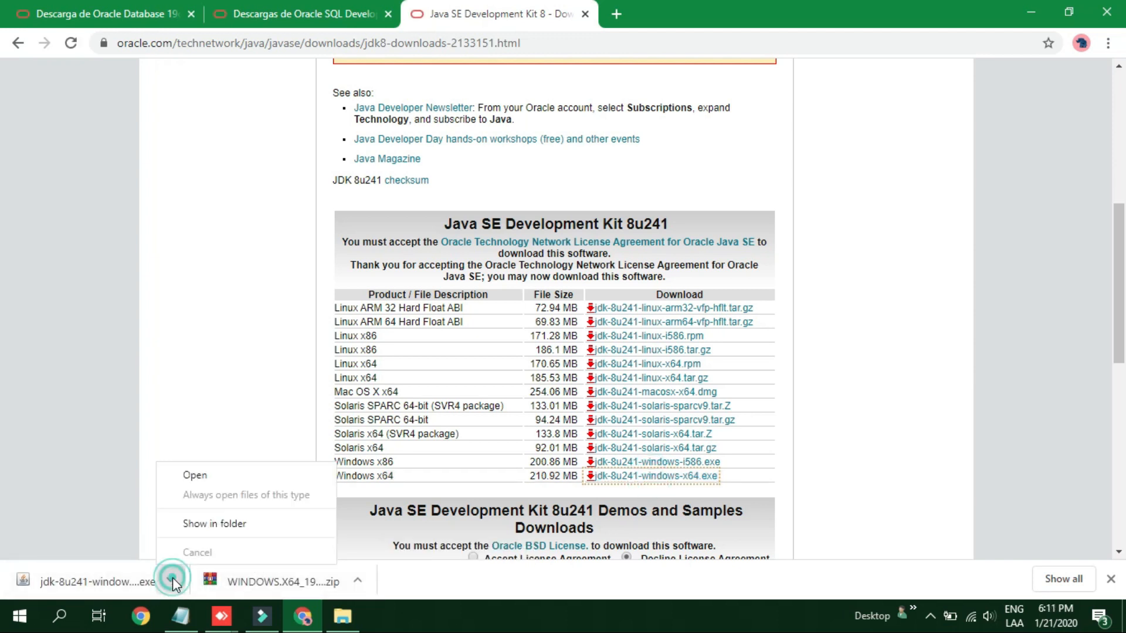
{"action": "left_click", "coordinate": [219, 479]}
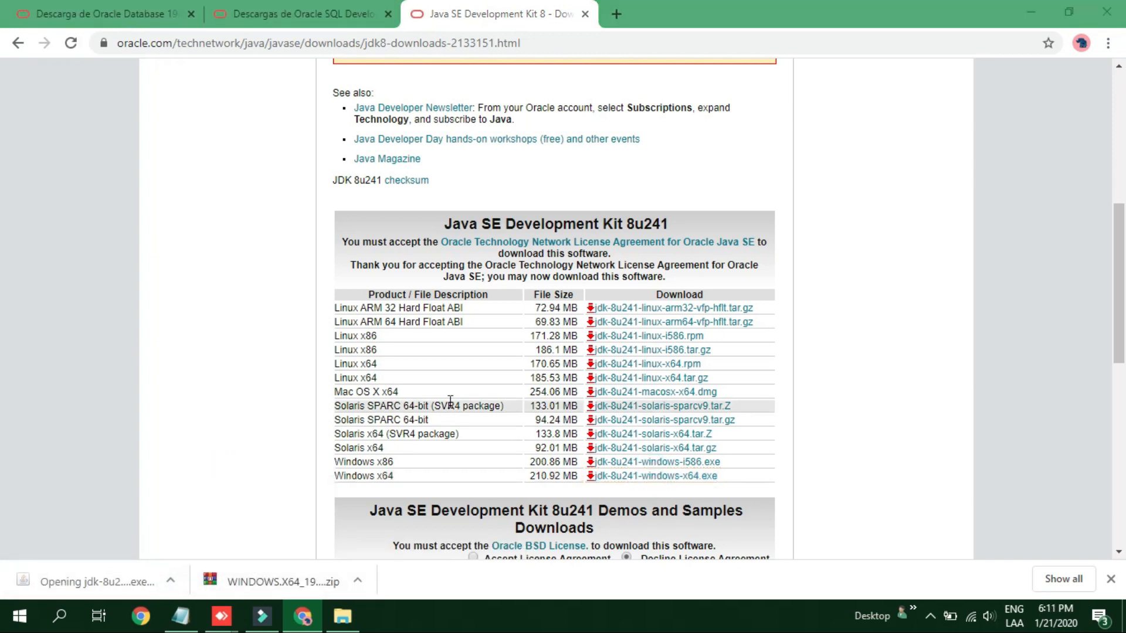
{"action": "left_click", "coordinate": [1031, 13]}
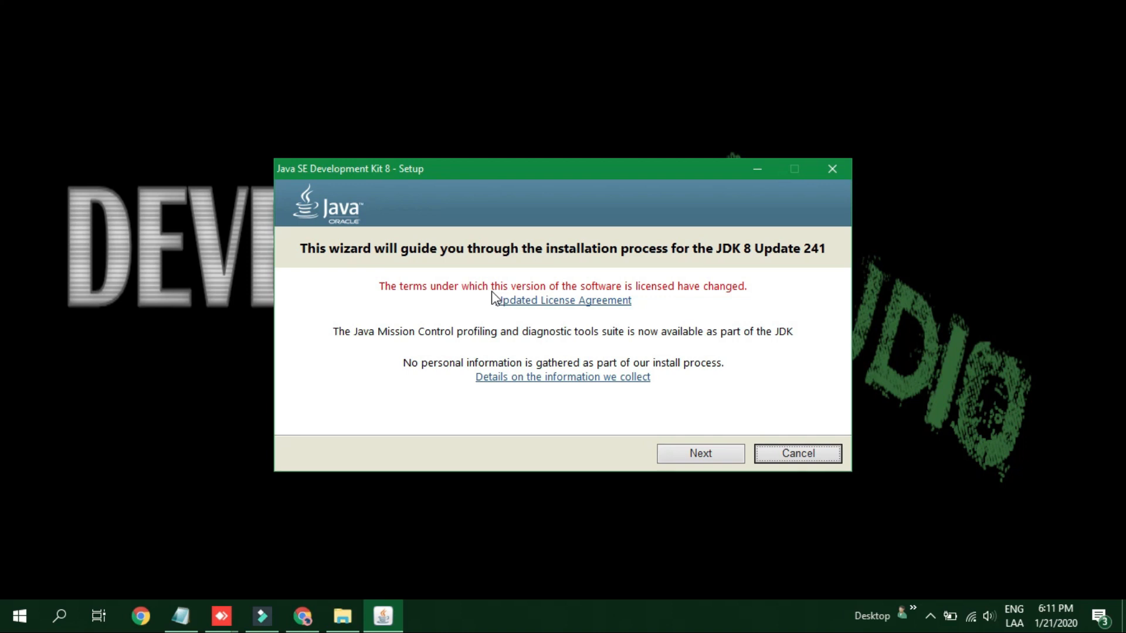
Install JDK 8 Update 241 with default features and JRE folder, then close the installer.
{"action": "left_click", "coordinate": [718, 454]}
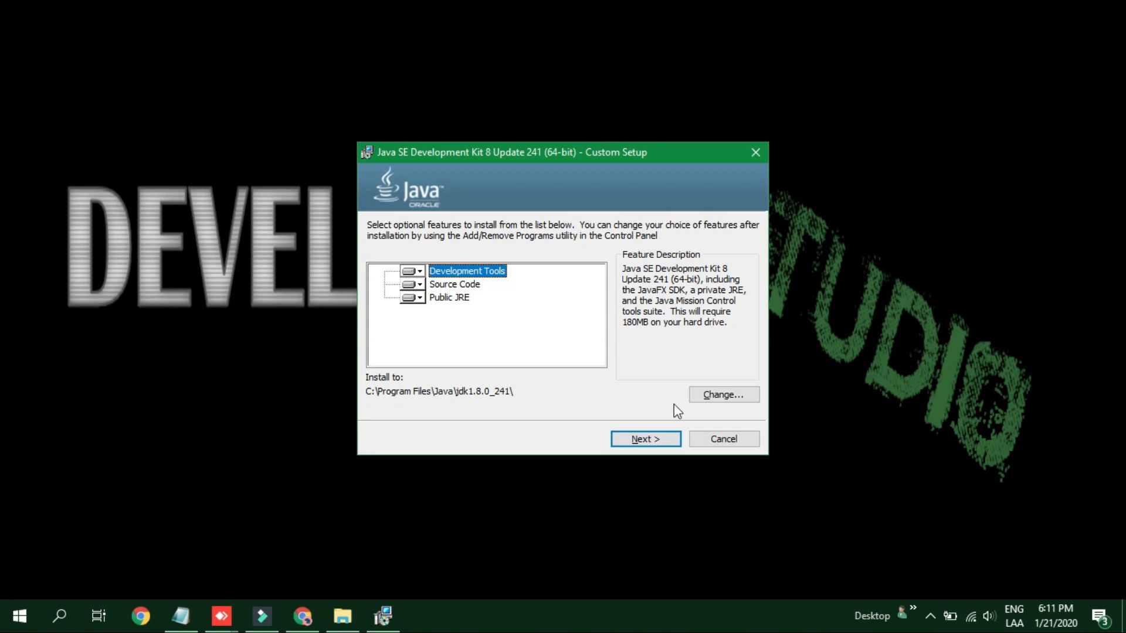
{"action": "left_click", "coordinate": [646, 439]}
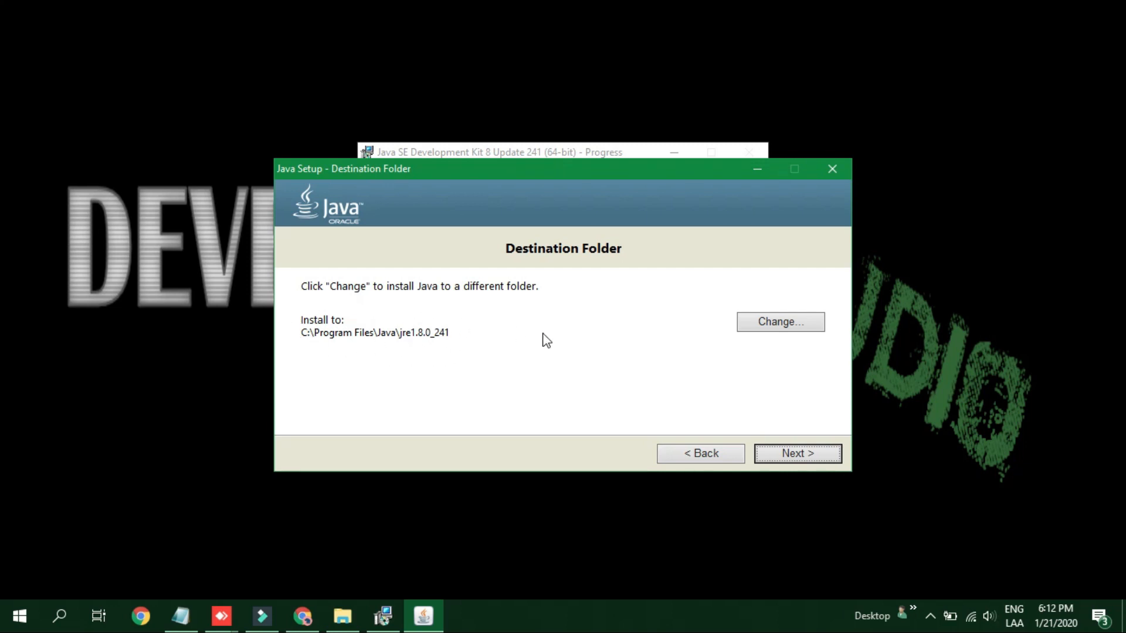
{"action": "left_click", "coordinate": [797, 457]}
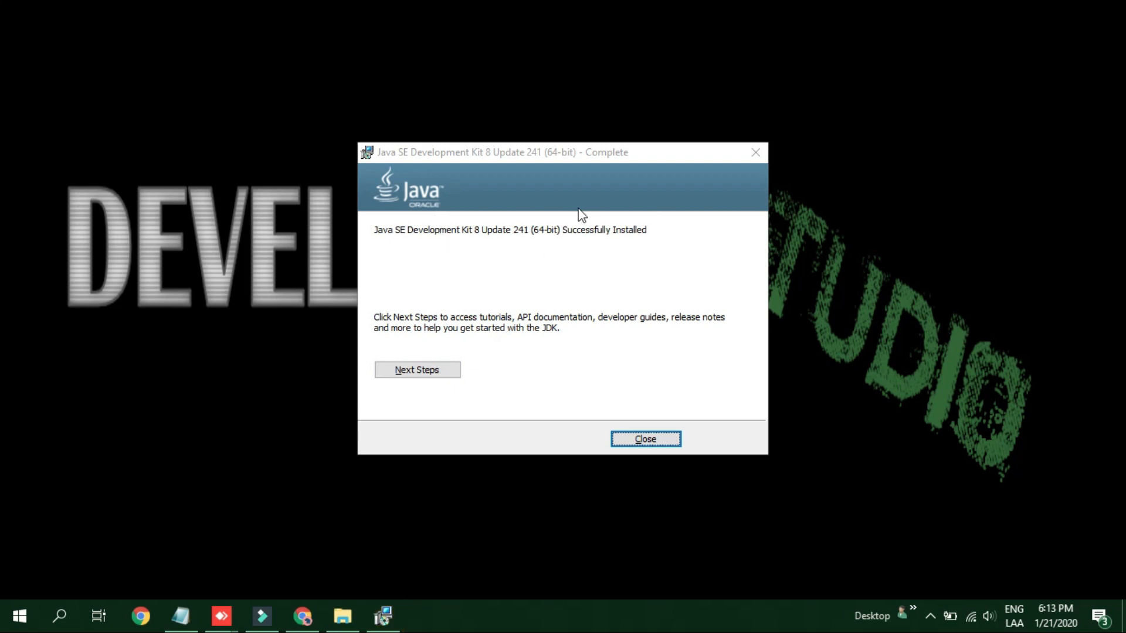
{"action": "left_click", "coordinate": [643, 440]}
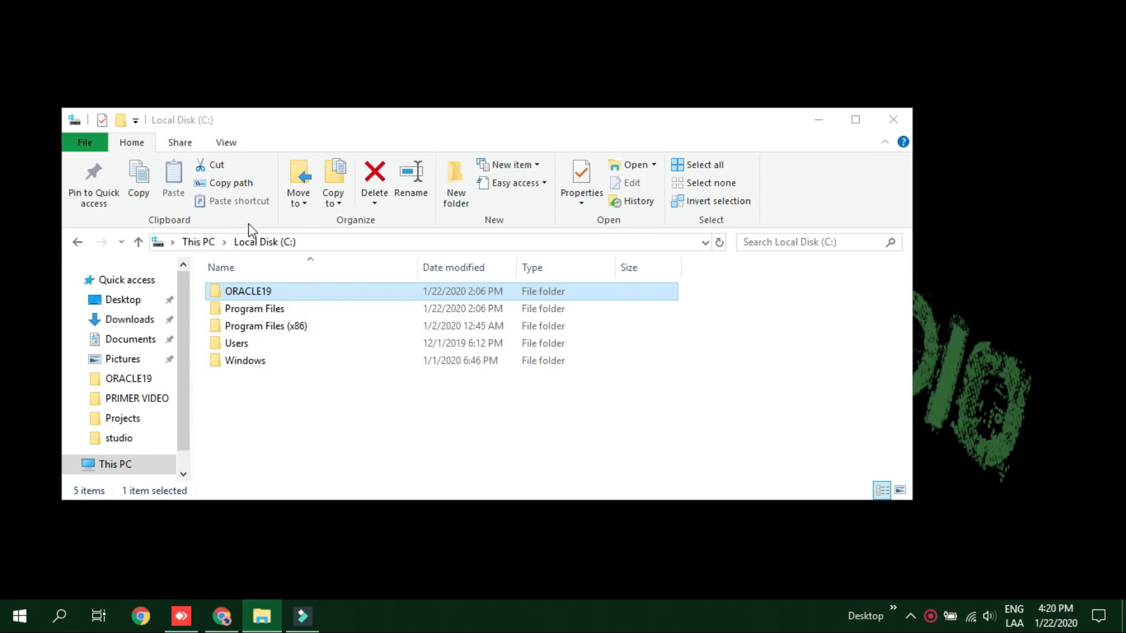
Open C:\ORACLE19 and bring up the context menu for the setup application.
{"action": "double_click", "coordinate": [278, 293]}
{"action": "scroll", "coordinate": [279, 297], "scroll_direction": "down", "scroll_amount": 5}
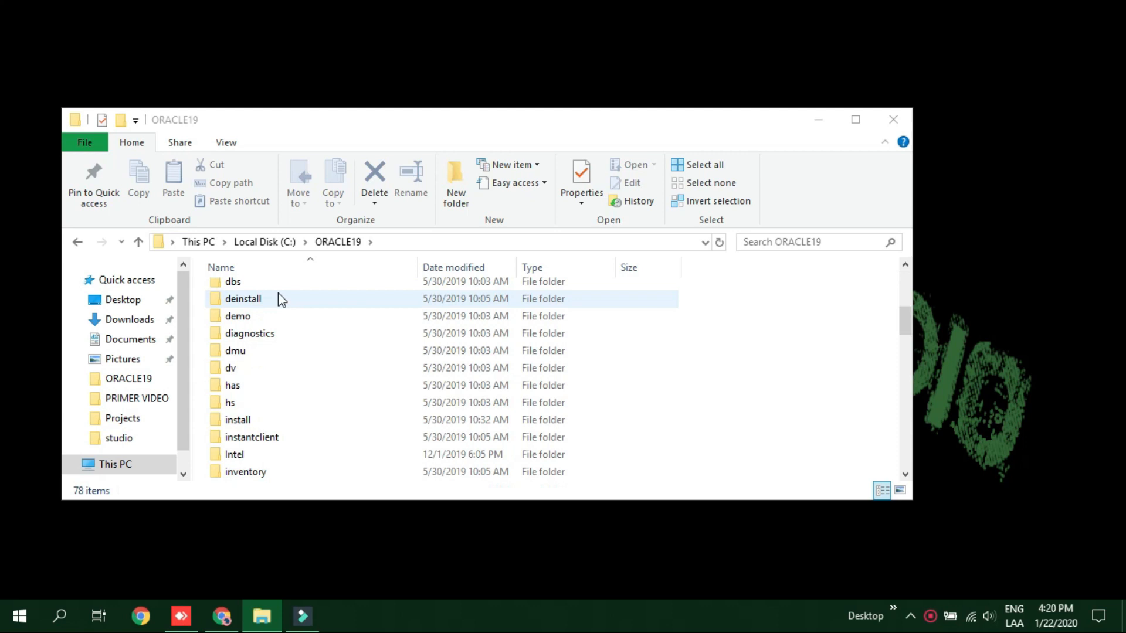
{"action": "scroll", "coordinate": [280, 305], "scroll_direction": "down", "scroll_amount": 15}
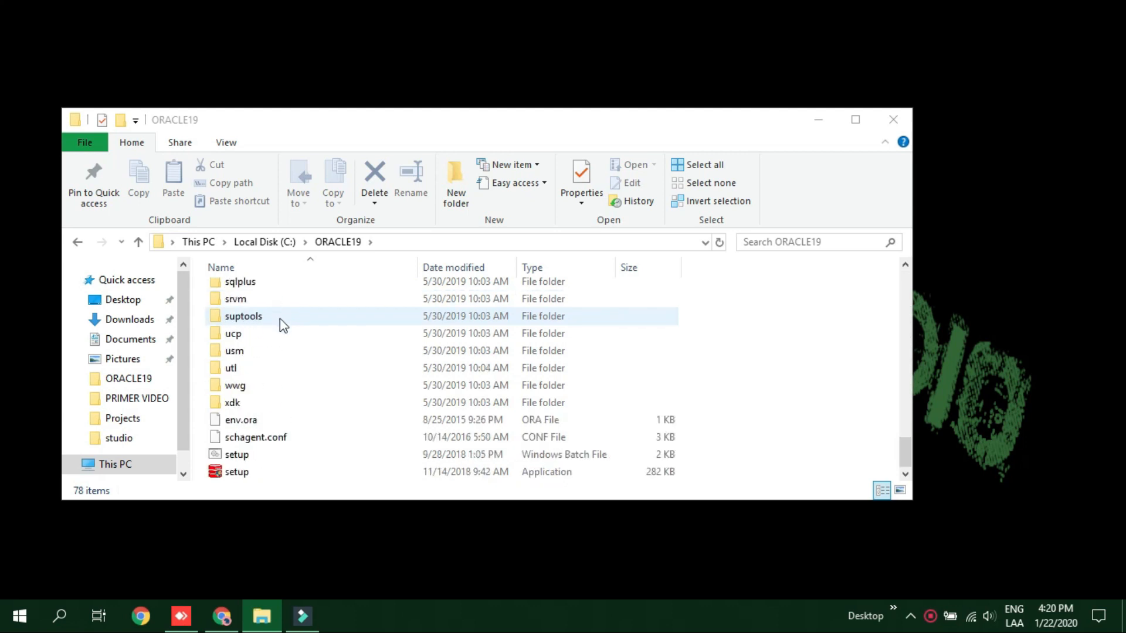
{"action": "right_click", "coordinate": [257, 469]}
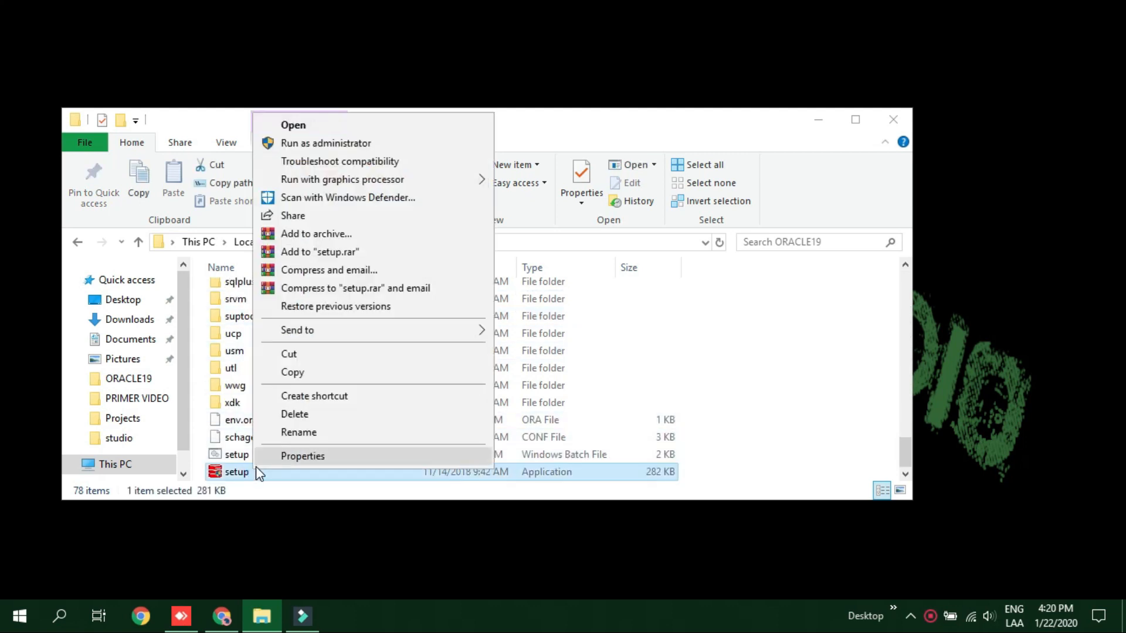
Run setup as administrator, choosing single-instance database, Server class and Advanced install.
{"action": "left_click", "coordinate": [325, 144]}
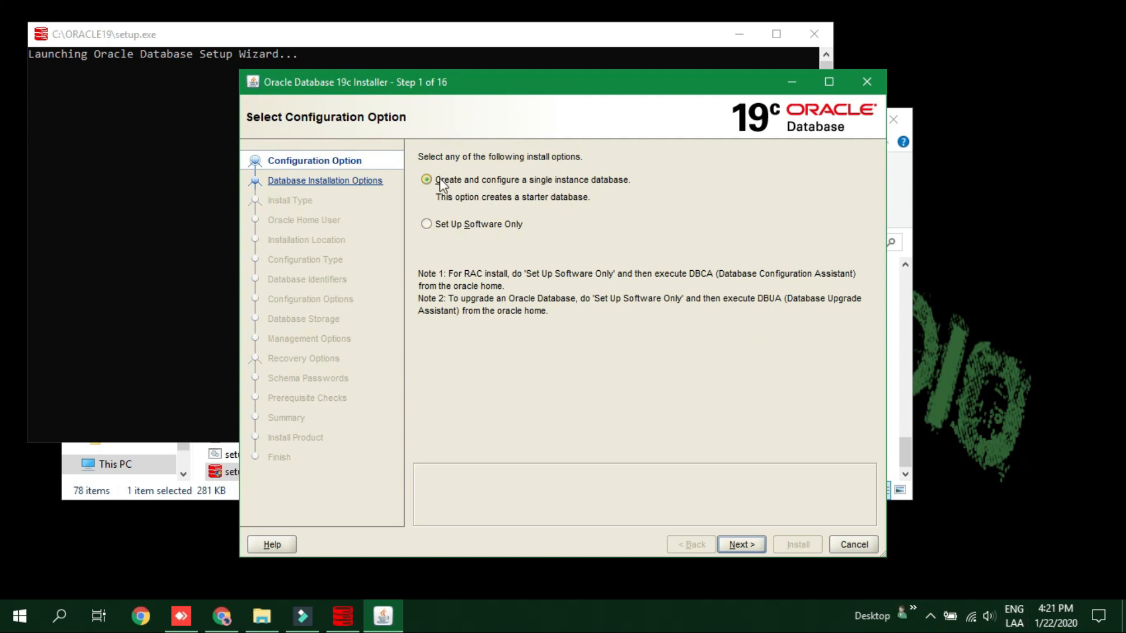
{"action": "left_click", "coordinate": [740, 545]}
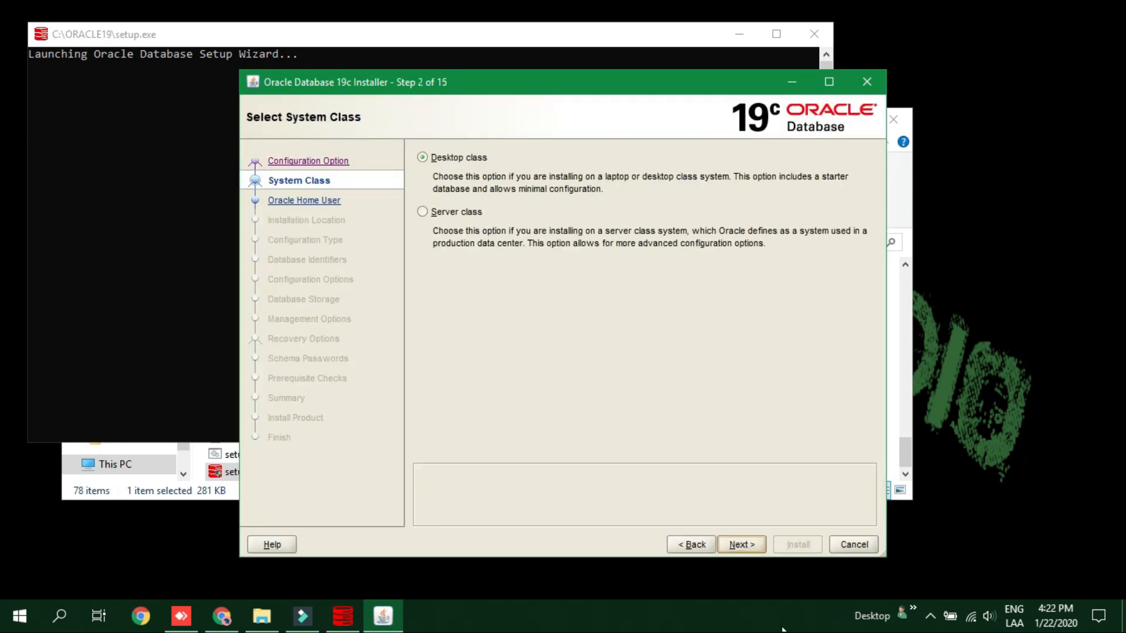
{"action": "left_click", "coordinate": [423, 212]}
{"action": "left_click", "coordinate": [757, 547]}
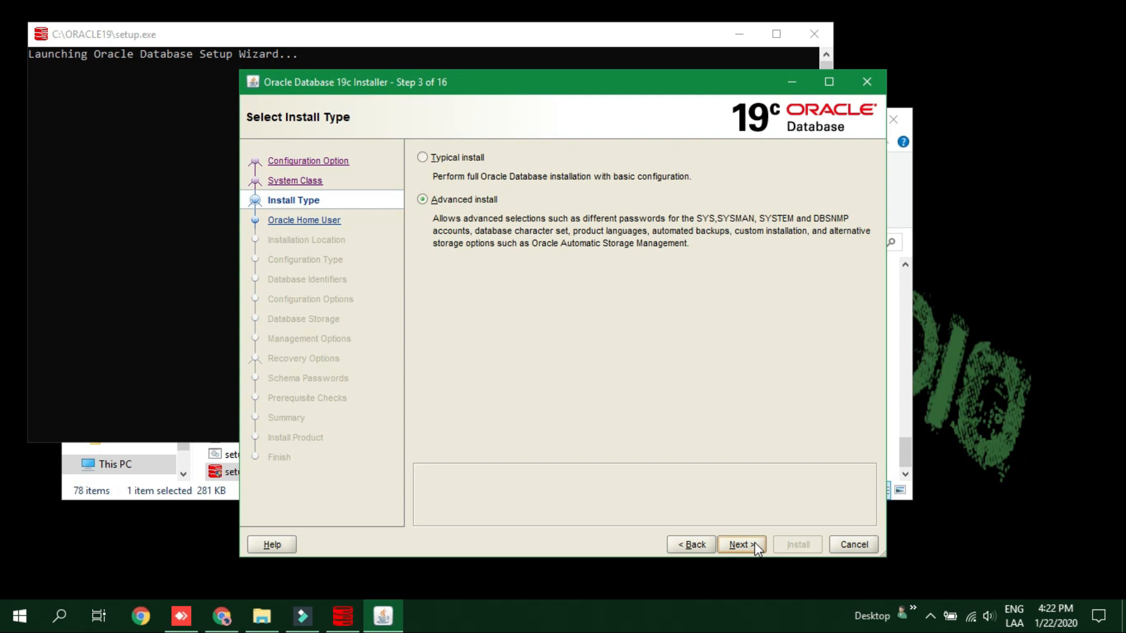
{"action": "left_click", "coordinate": [481, 201]}
{"action": "left_click", "coordinate": [744, 546]}
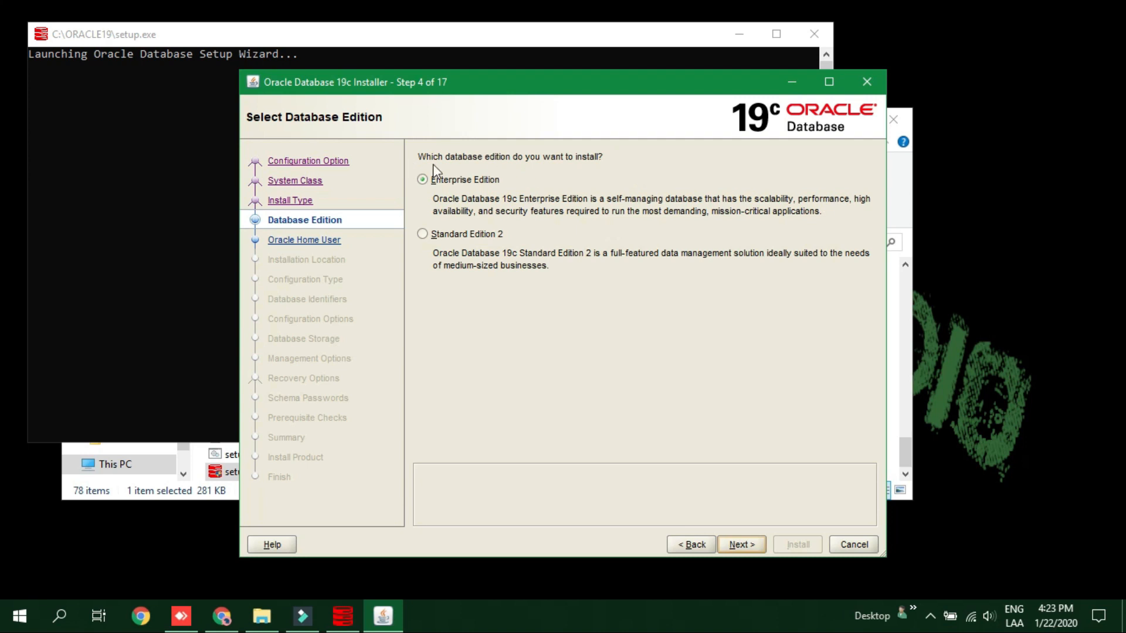
Keep Enterprise Edition and confirm the Windows Built-in Account as Oracle home user.
{"action": "left_click", "coordinate": [751, 549]}
{"action": "left_click", "coordinate": [751, 545]}
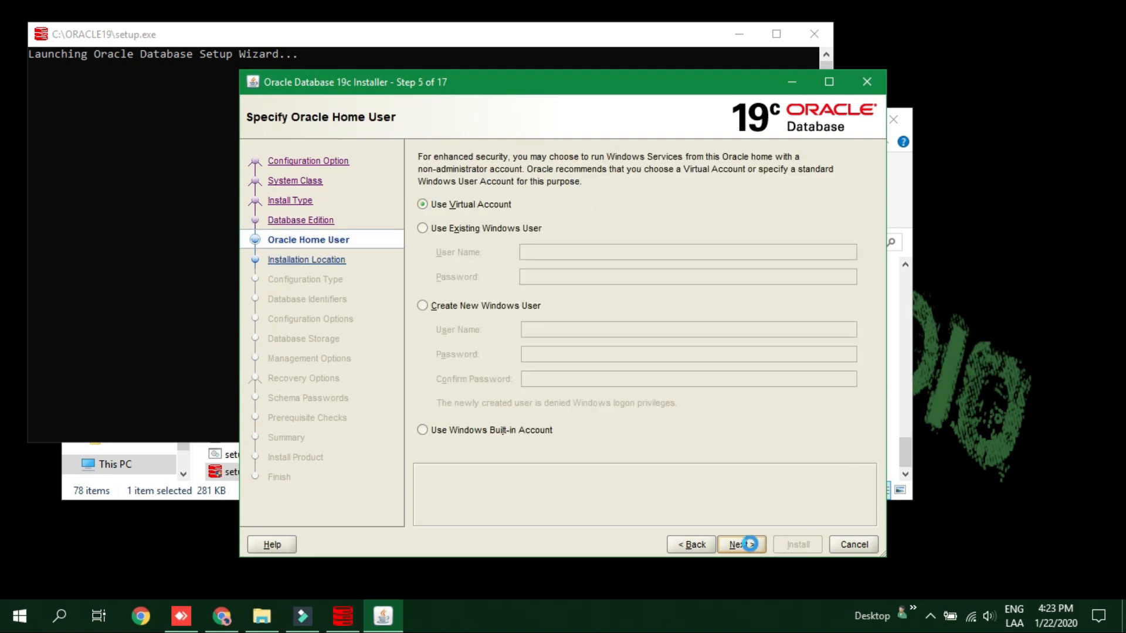
{"action": "left_click", "coordinate": [438, 432]}
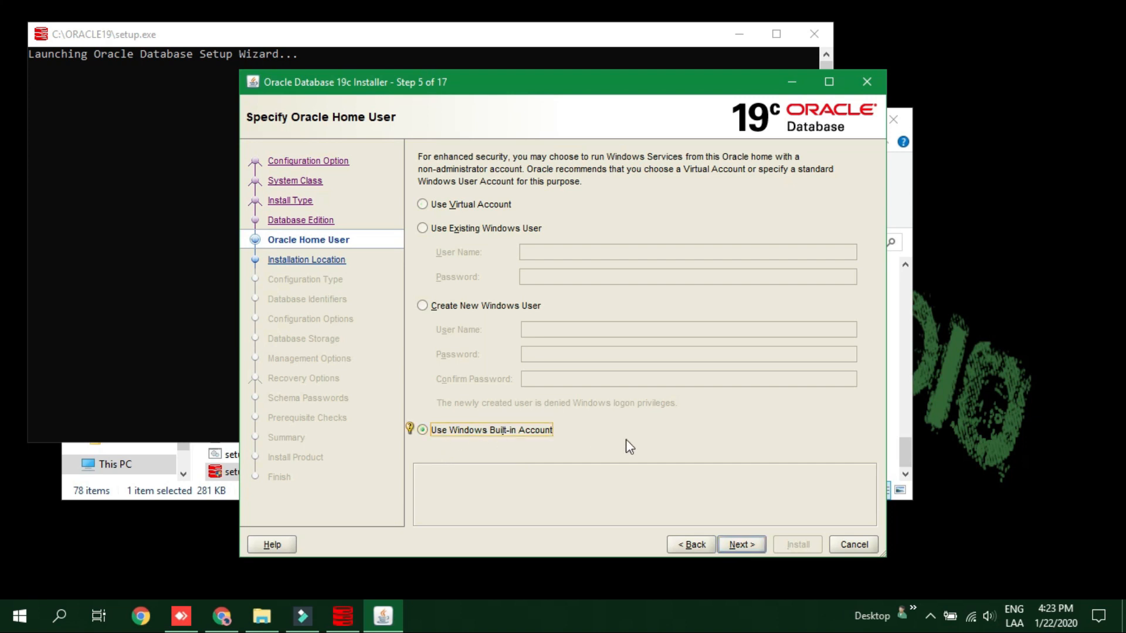
{"action": "left_click", "coordinate": [741, 545]}
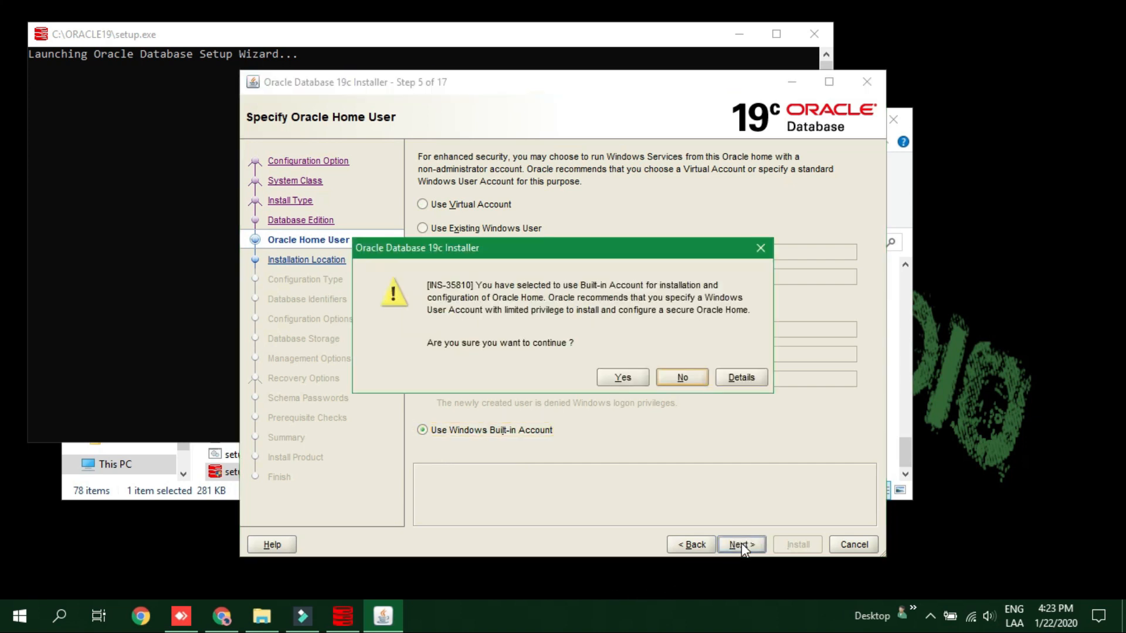
{"action": "left_click", "coordinate": [619, 379]}
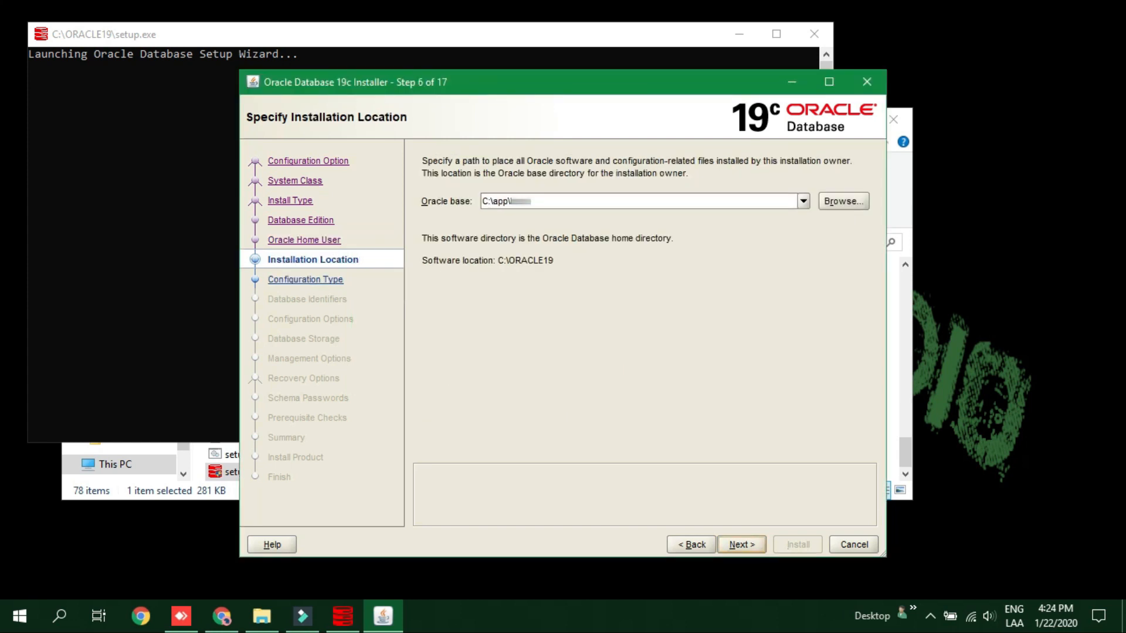
Keep the default Oracle base, General Purpose configuration and orcl identifiers.
{"action": "left_click", "coordinate": [753, 545]}
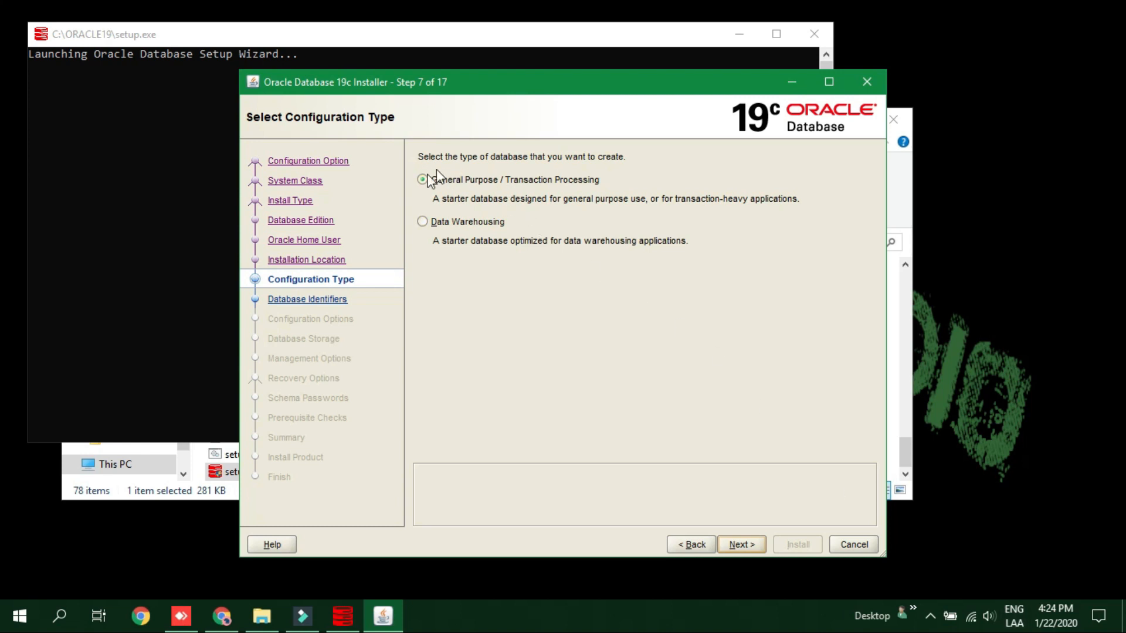
{"action": "left_click", "coordinate": [736, 545]}
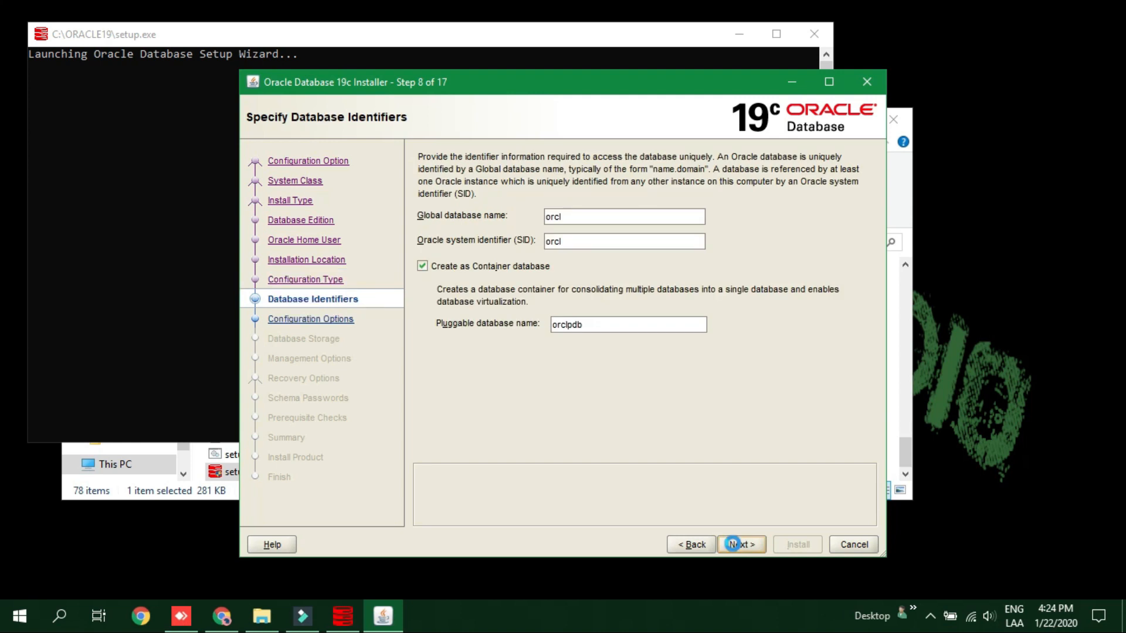
{"action": "left_click", "coordinate": [733, 545]}
{"action": "left_click", "coordinate": [739, 547]}
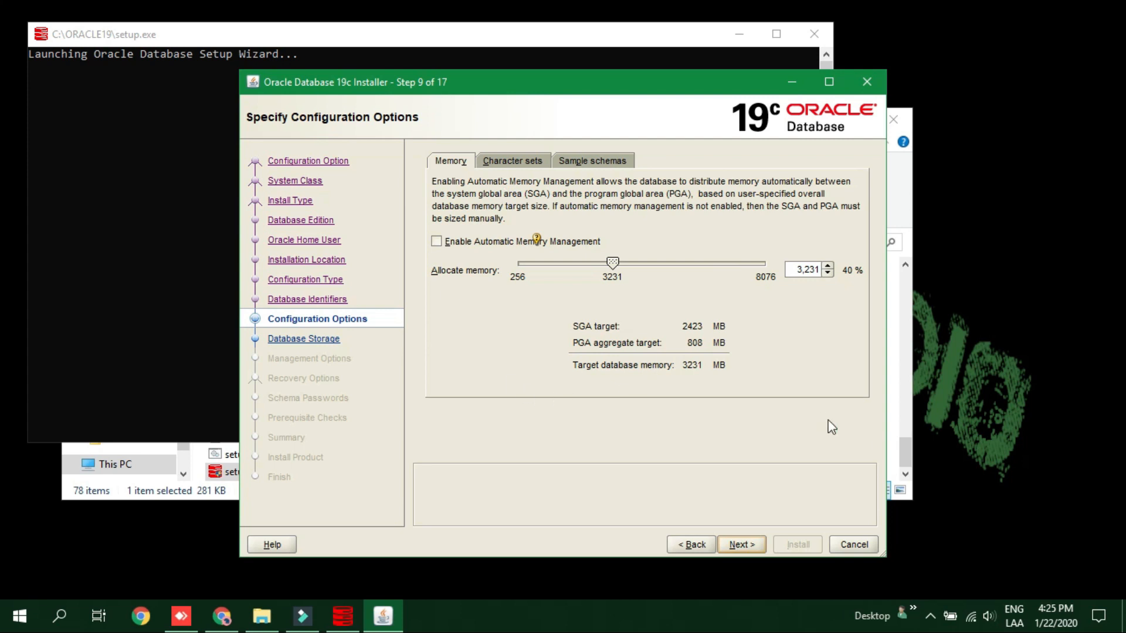
Set the character set to the OS character set WE8MSWIN1252, then review sample schemas.
{"action": "left_click", "coordinate": [510, 162]}
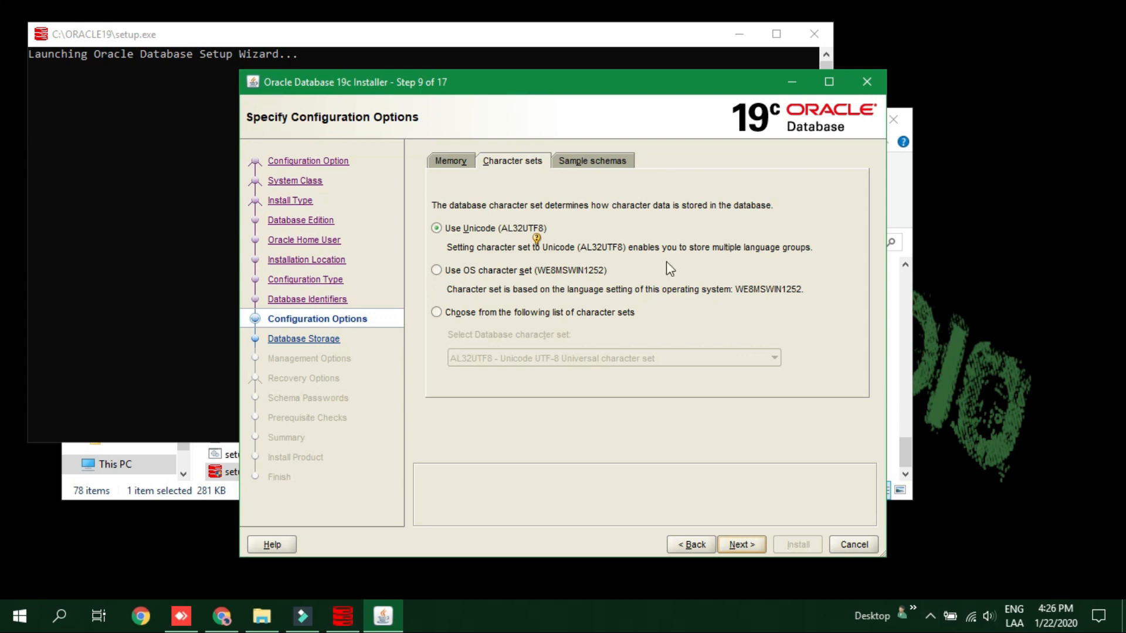
{"action": "left_click", "coordinate": [463, 271]}
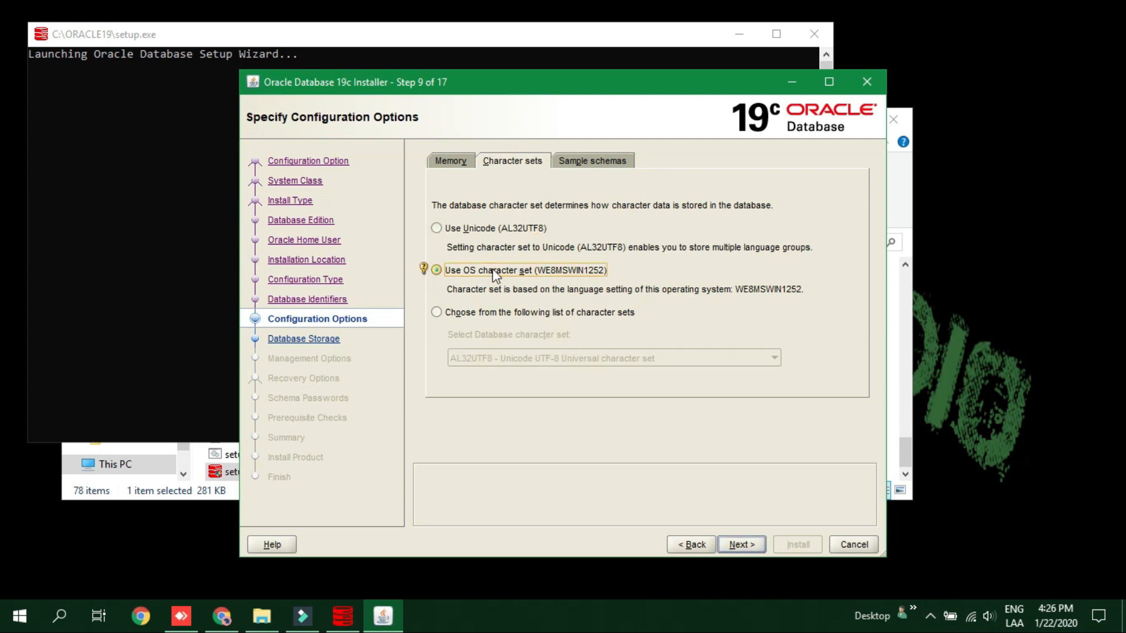
{"action": "left_click", "coordinate": [600, 162]}
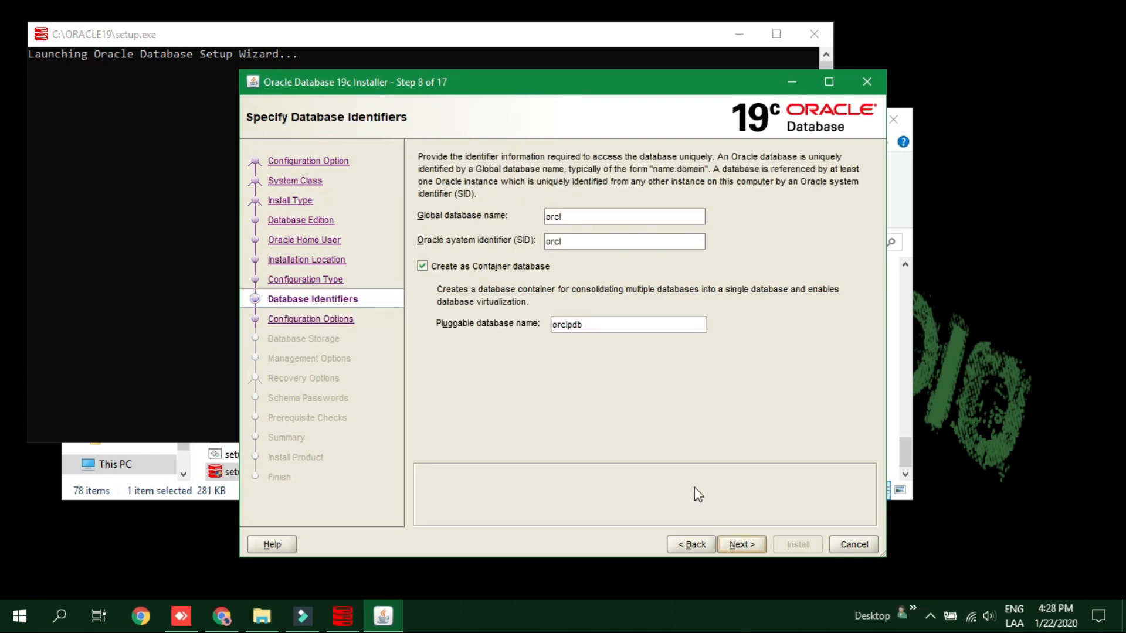
Make it a non-container database and keep default identifiers, character set, file storage, management and recovery settings.
{"action": "left_click", "coordinate": [423, 267]}
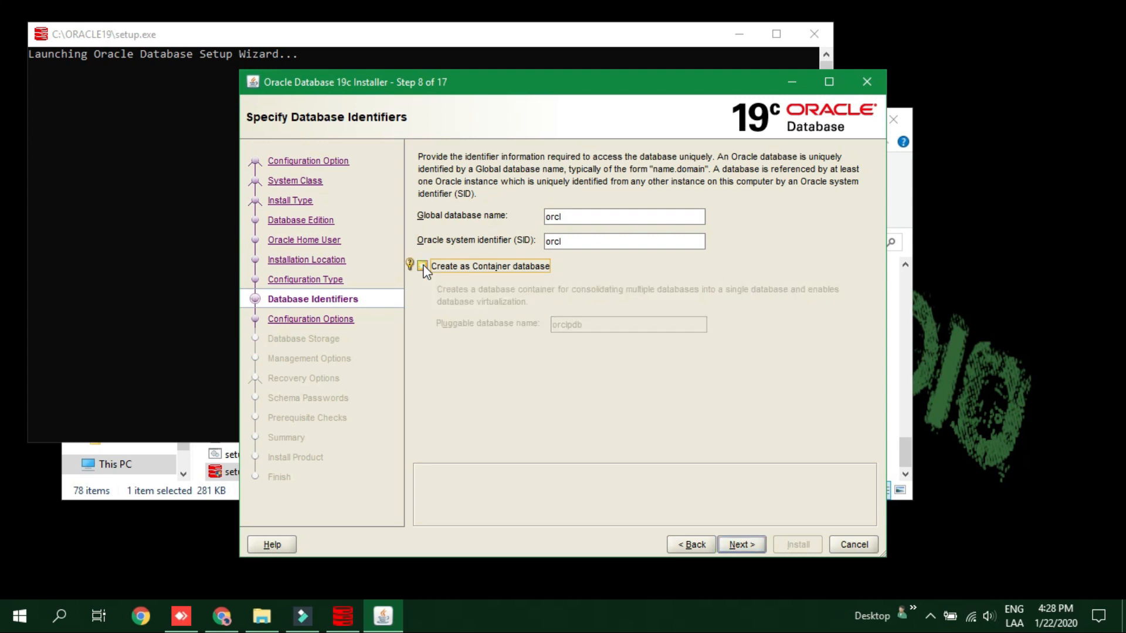
{"action": "left_click", "coordinate": [755, 541]}
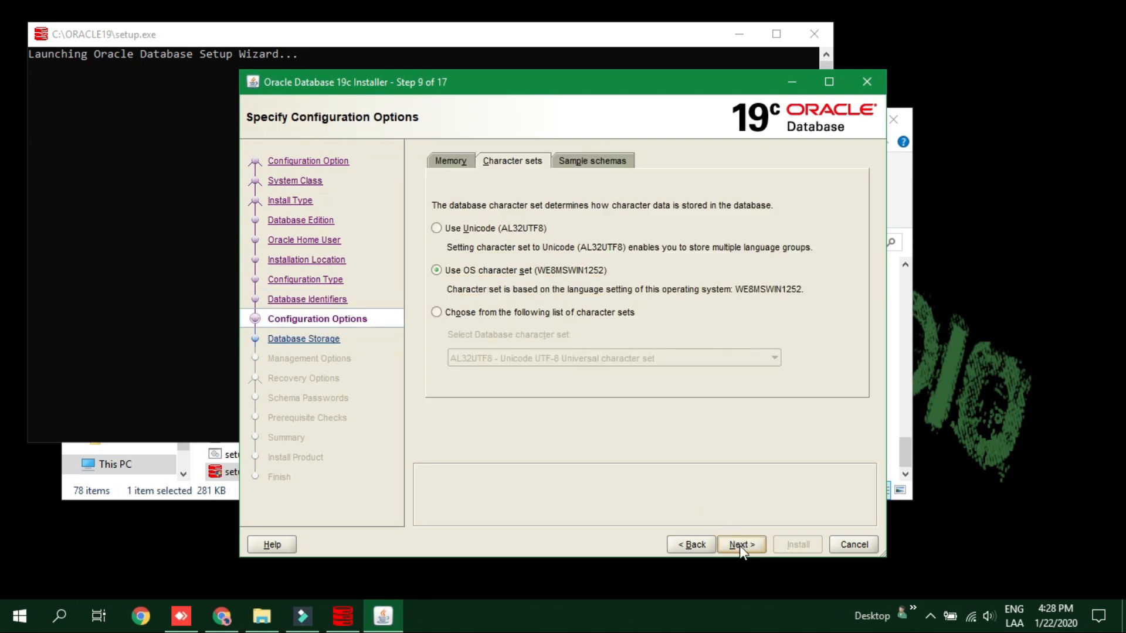
{"action": "left_click", "coordinate": [738, 545]}
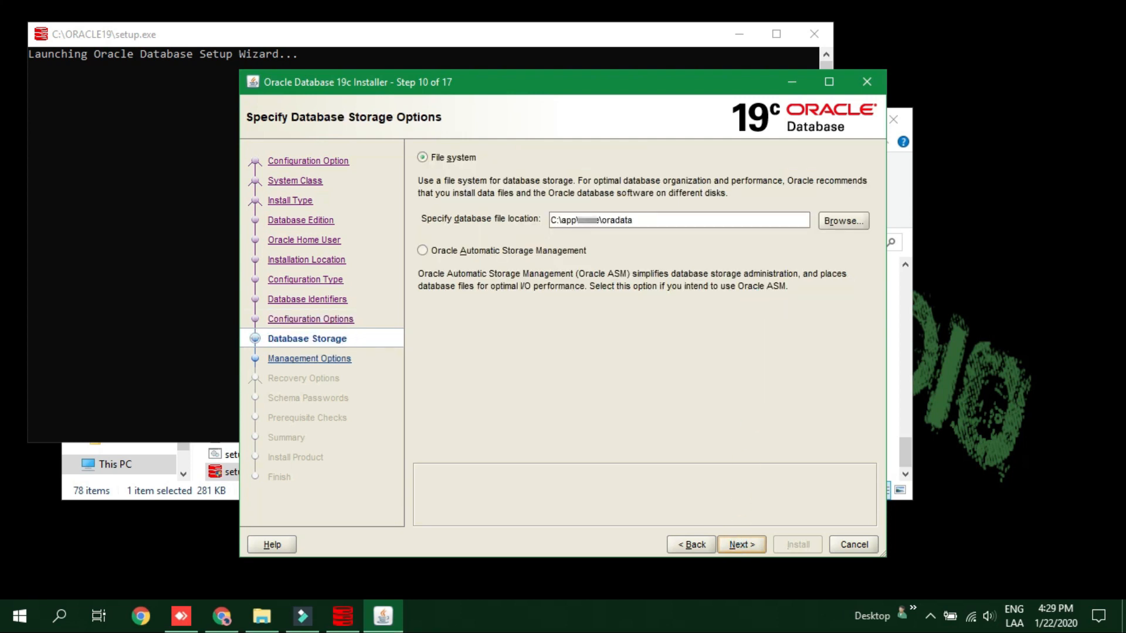
{"action": "left_click", "coordinate": [744, 545]}
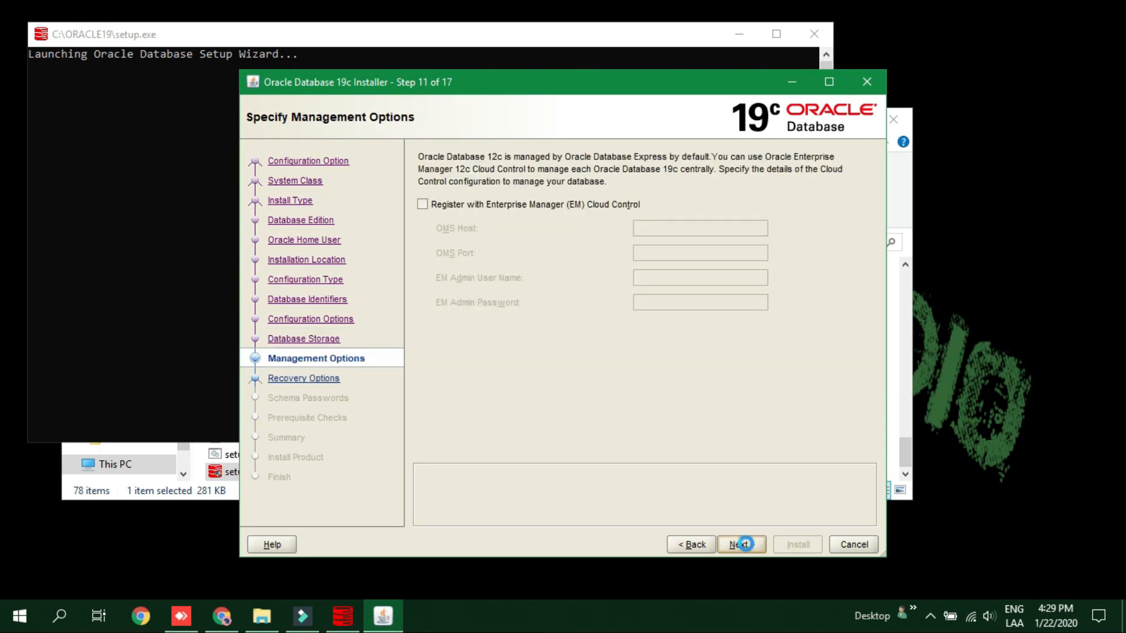
{"action": "left_click", "coordinate": [742, 545]}
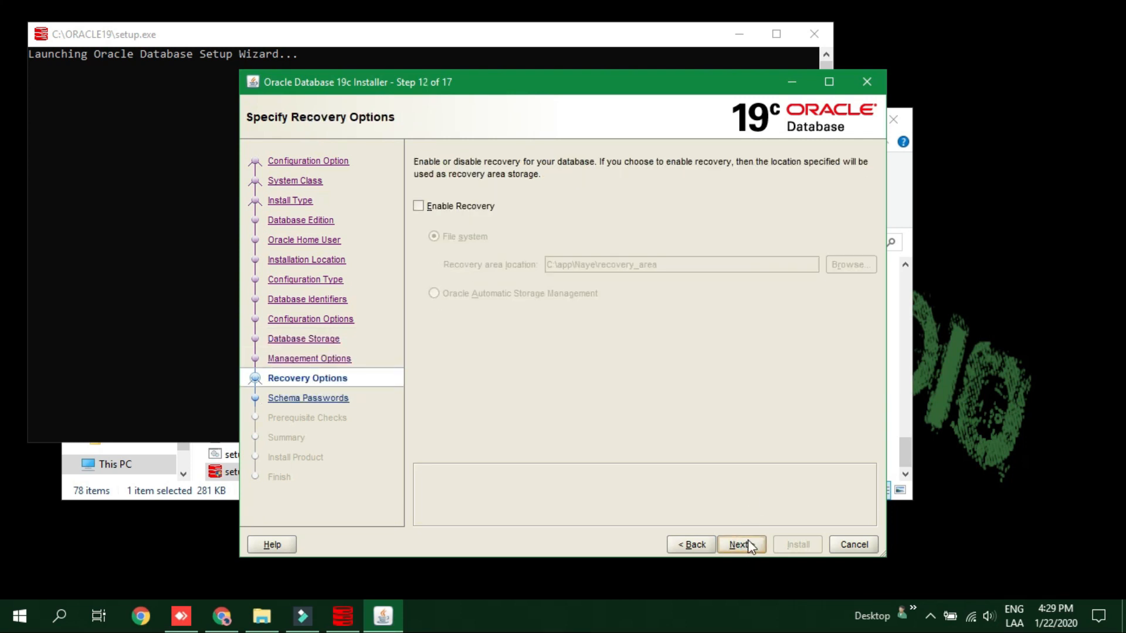
{"action": "left_click", "coordinate": [742, 545]}
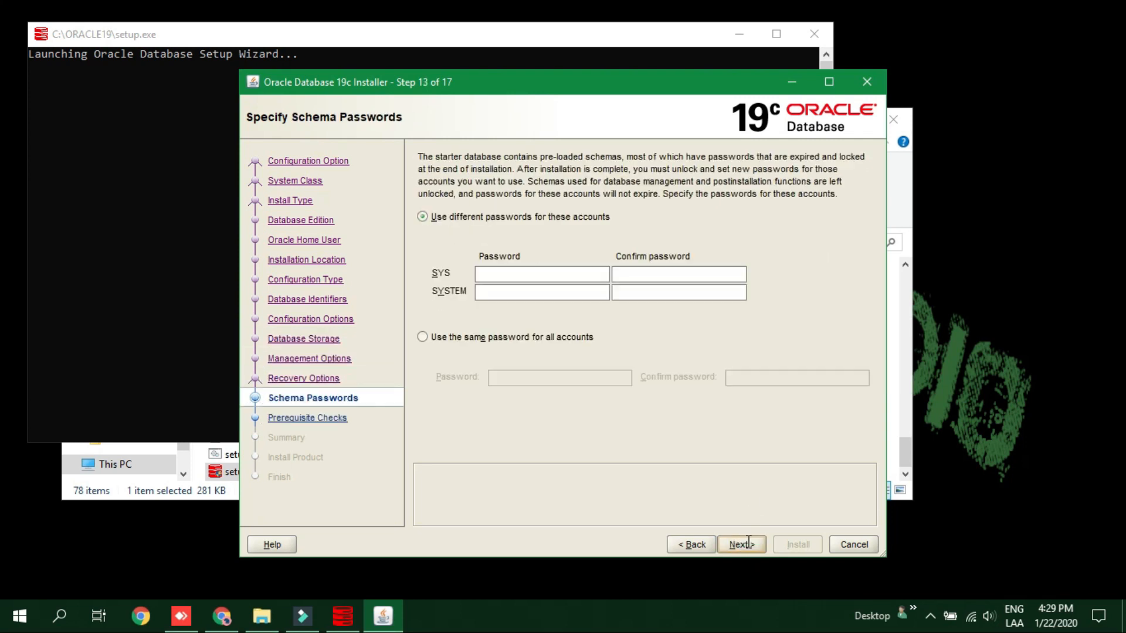
Use one shared password for all administrative accounts, enter and confirm it, then run prerequisite checks.
{"action": "left_click", "coordinate": [422, 338]}
{"action": "left_click", "coordinate": [530, 377]}
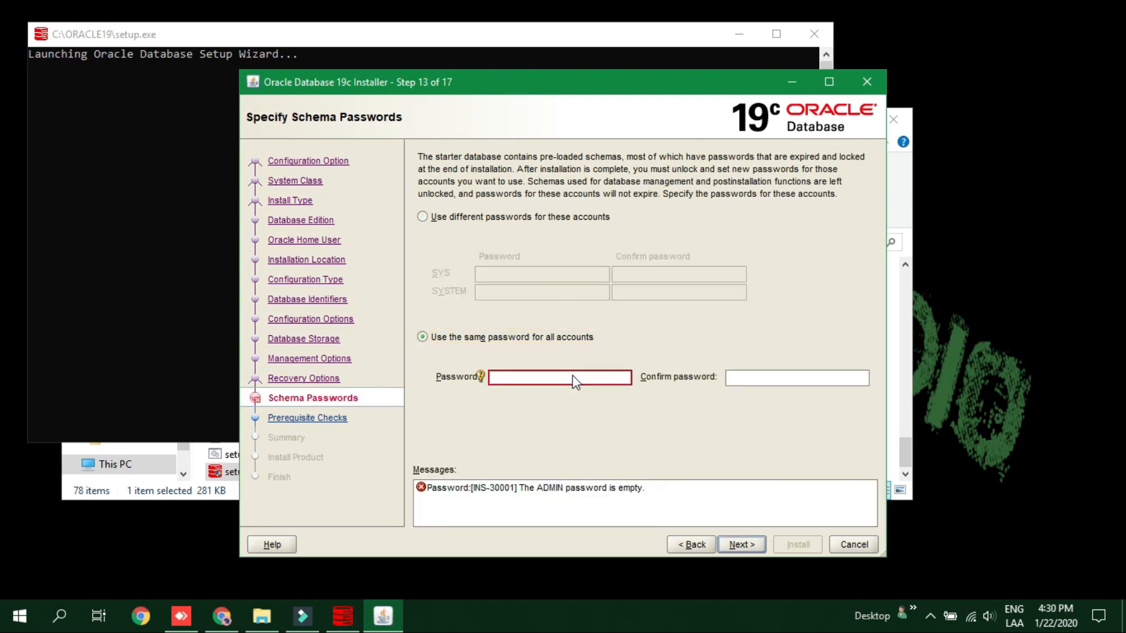
{"action": "type", "text": "oracle1"}
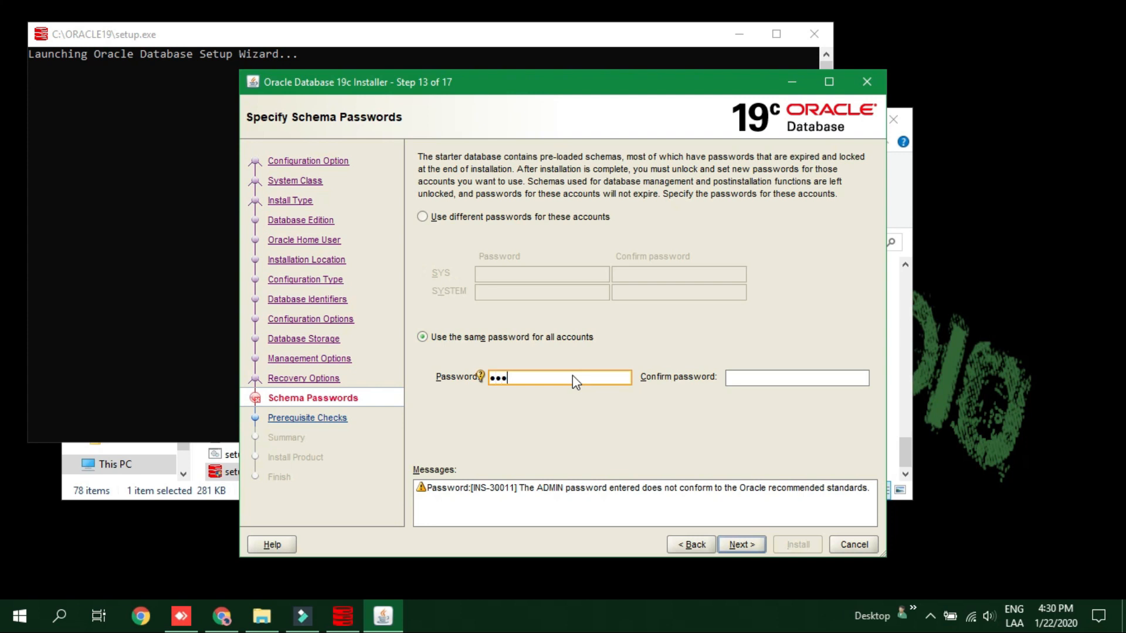
{"action": "type", "text": "2345"}
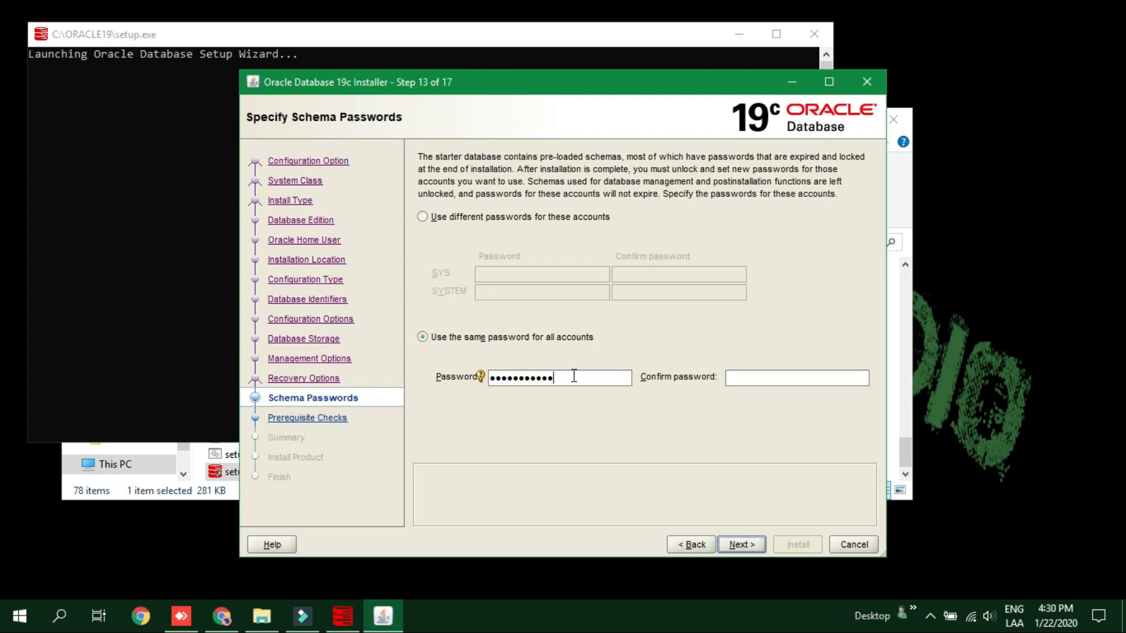
{"action": "left_click", "coordinate": [790, 378]}
{"action": "type", "text": "O"}
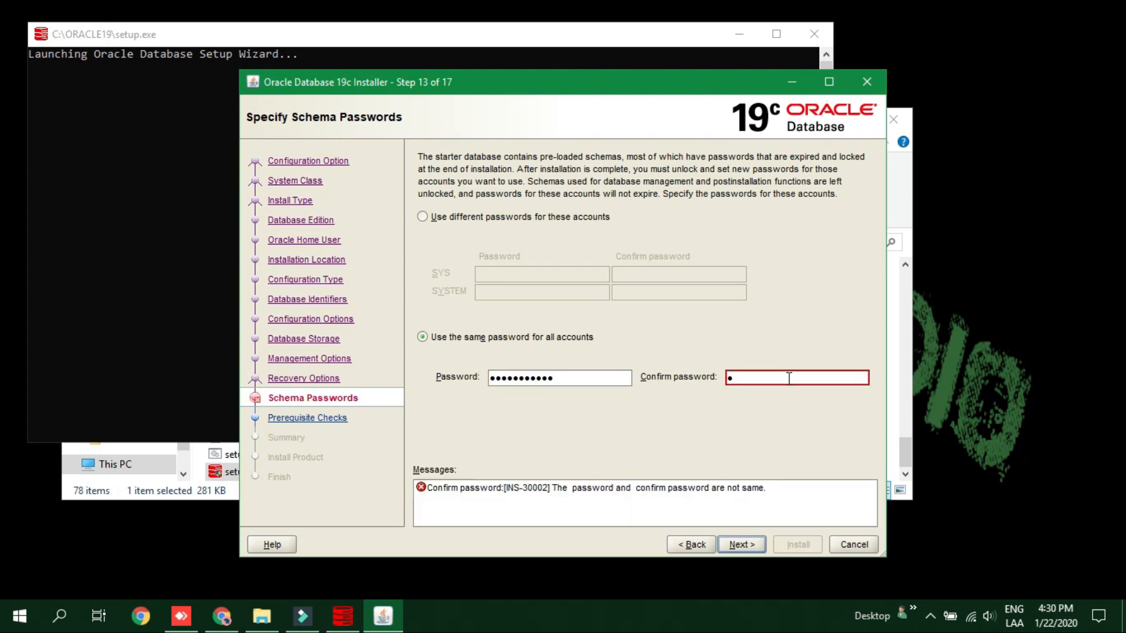
{"action": "type", "text": "racle123456"}
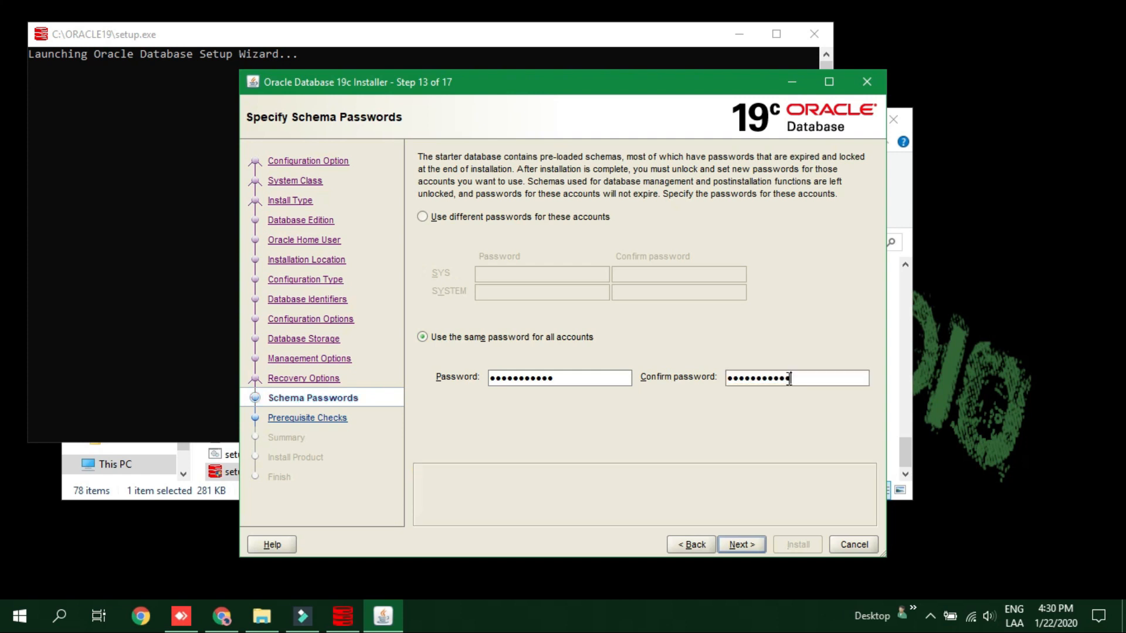
{"action": "left_click", "coordinate": [747, 550]}
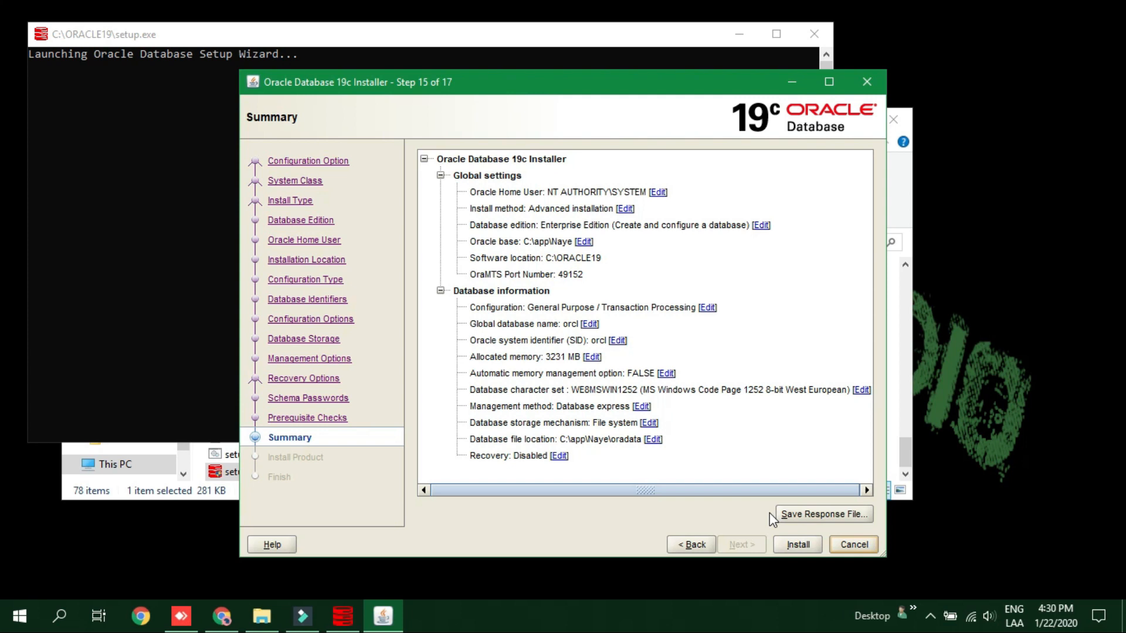
Install the database, allowing Java network access through the Windows firewall, then close the finished installer.
{"action": "left_click", "coordinate": [798, 545]}
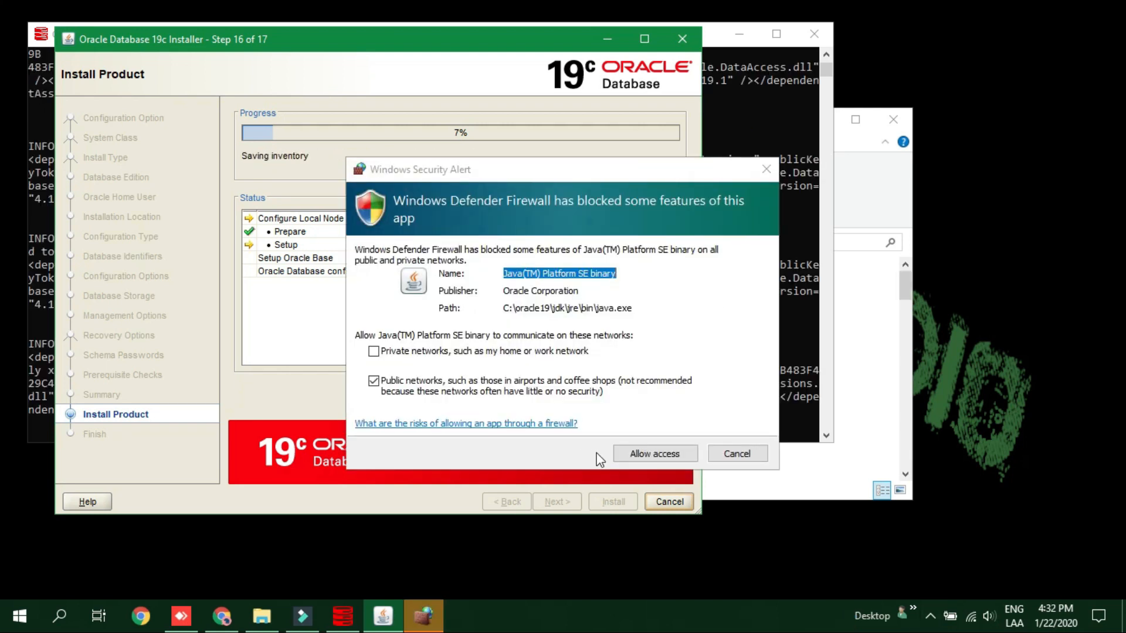
{"action": "left_click", "coordinate": [645, 461]}
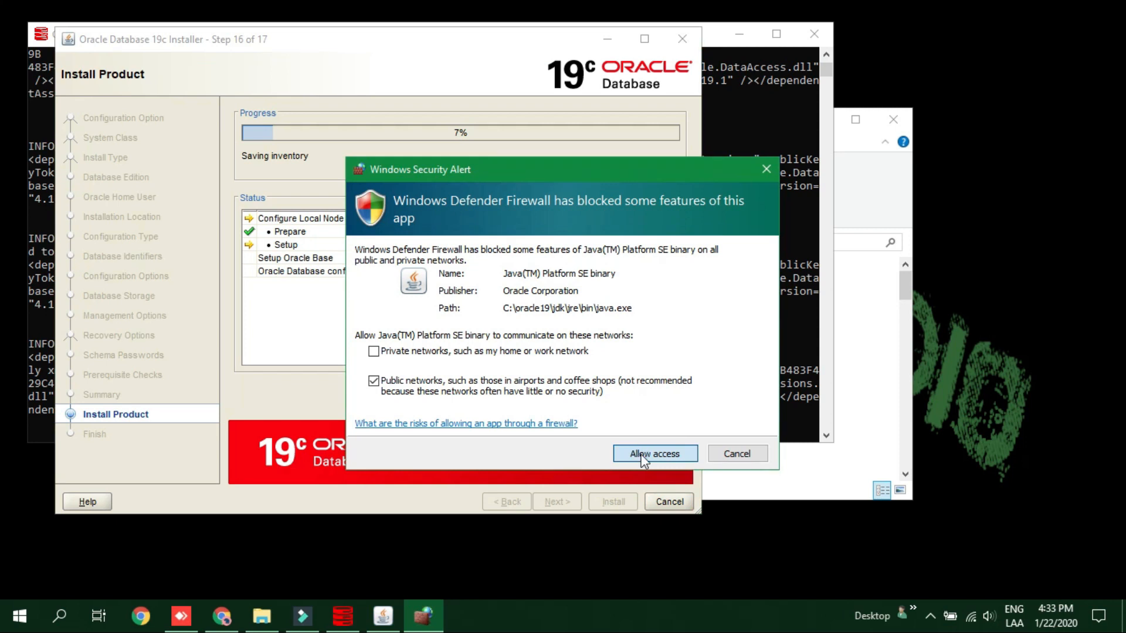
{"action": "left_click", "coordinate": [641, 456]}
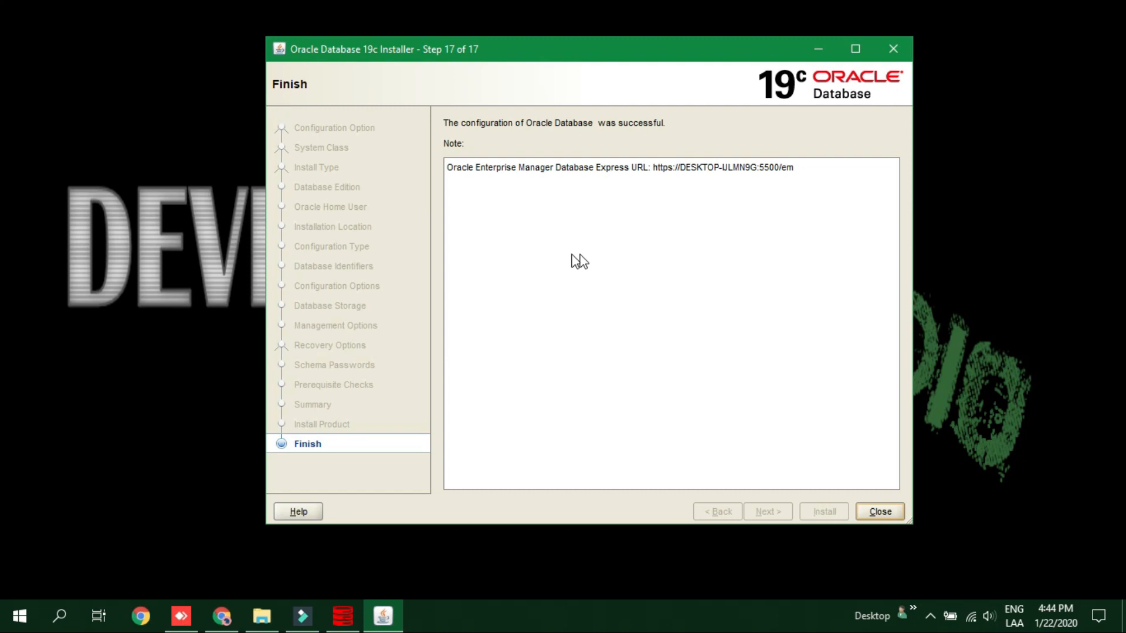
{"action": "left_click", "coordinate": [888, 514]}
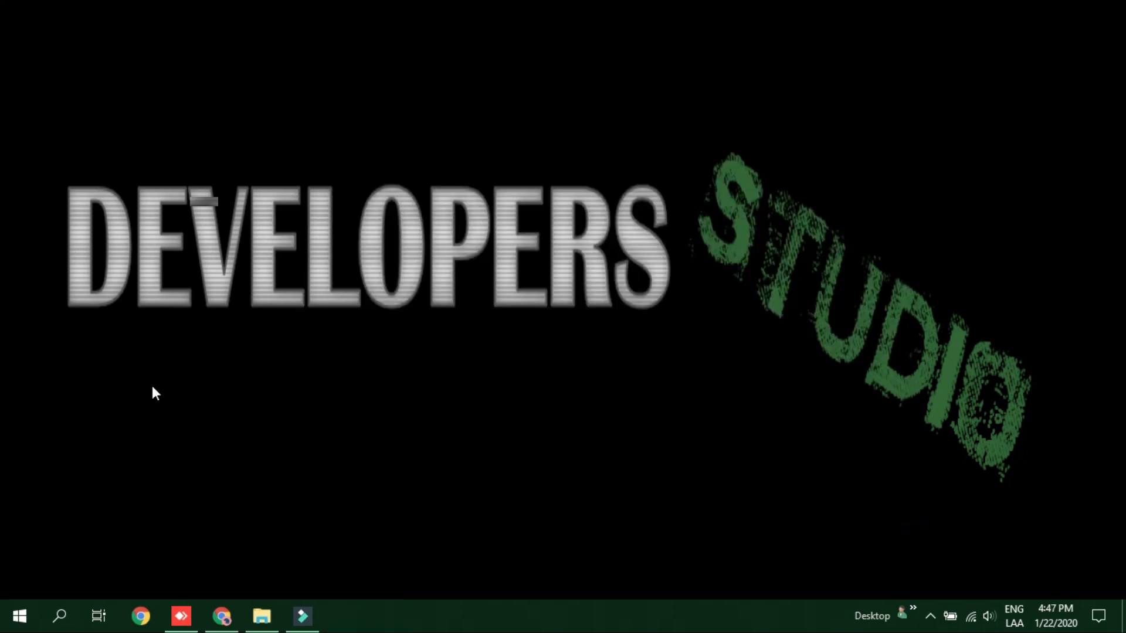
Open Command Prompt via Win+R and run sqlplus as the SYSTEM user with its password.
{"action": "key", "text": "super+r"}
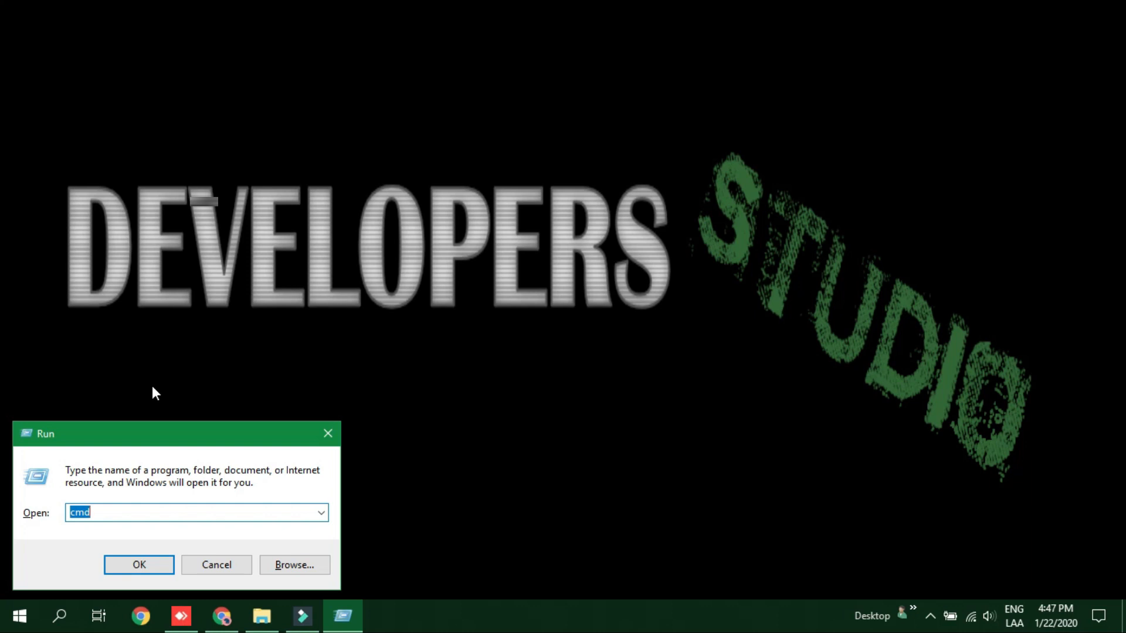
{"action": "key", "text": "Return"}
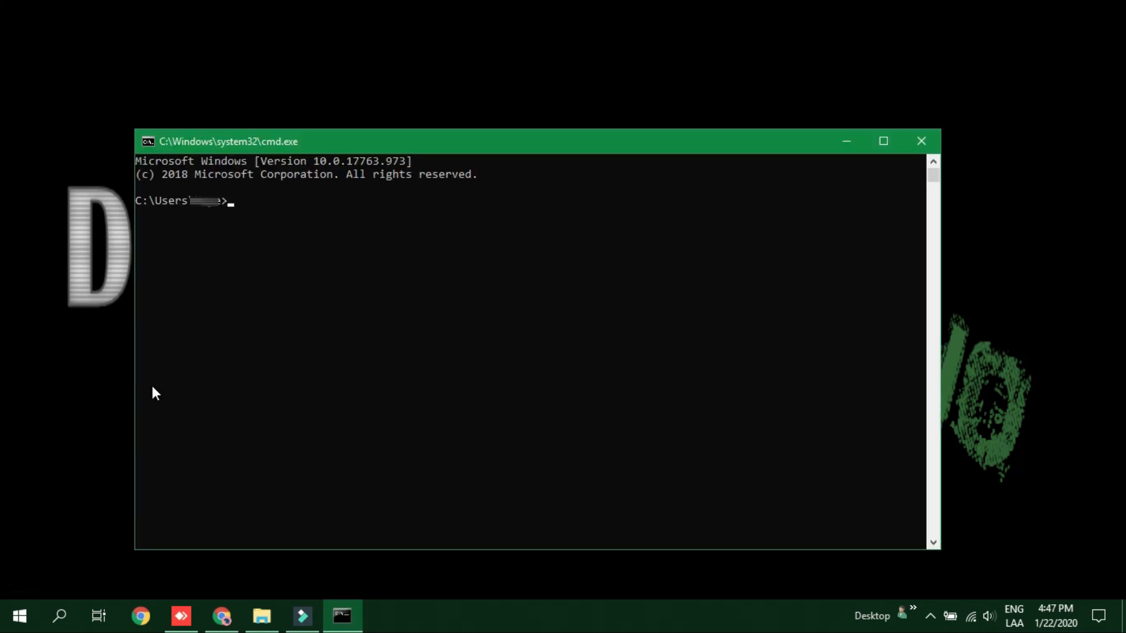
{"action": "type", "text": "sqlplus system"}
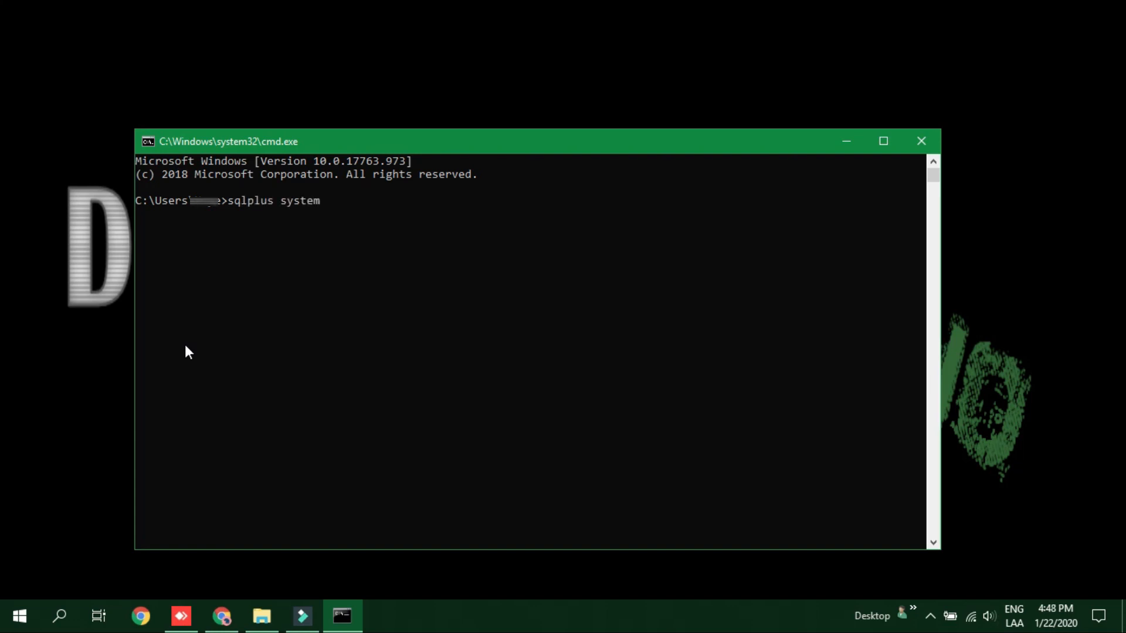
{"action": "type", "text": "/Q****"}
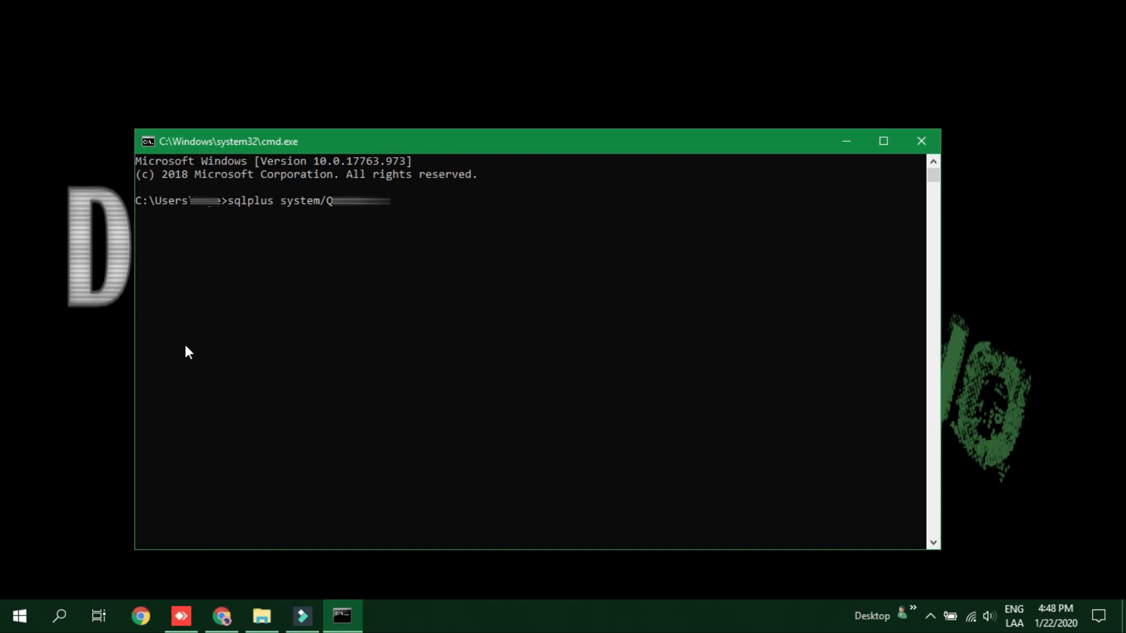
{"action": "type", "text": "5"}
{"action": "key", "text": "Return"}
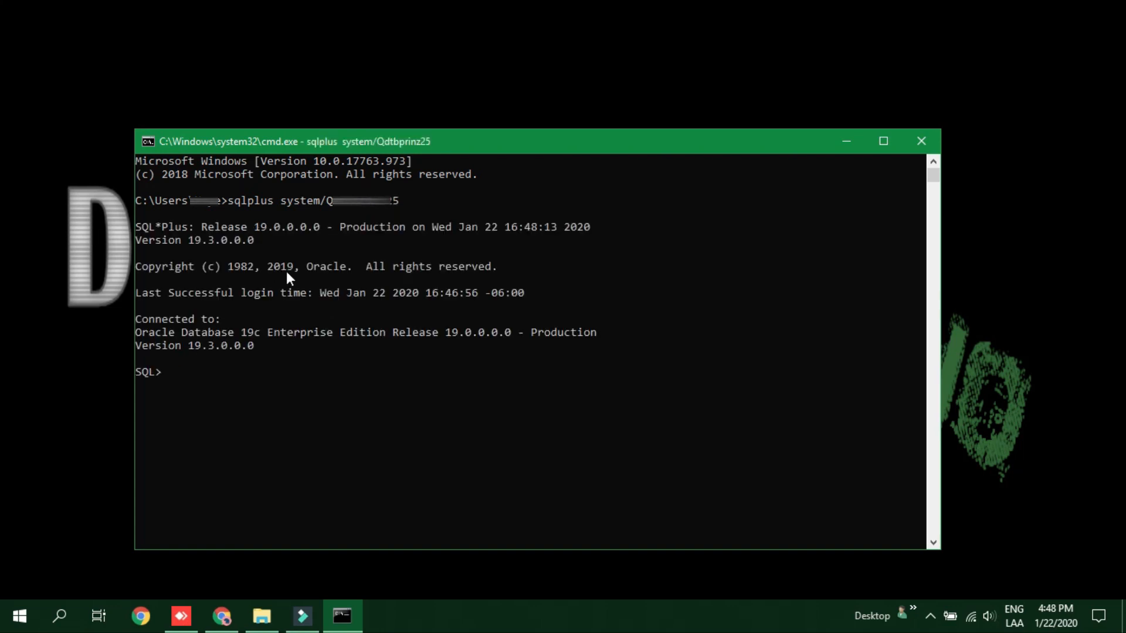